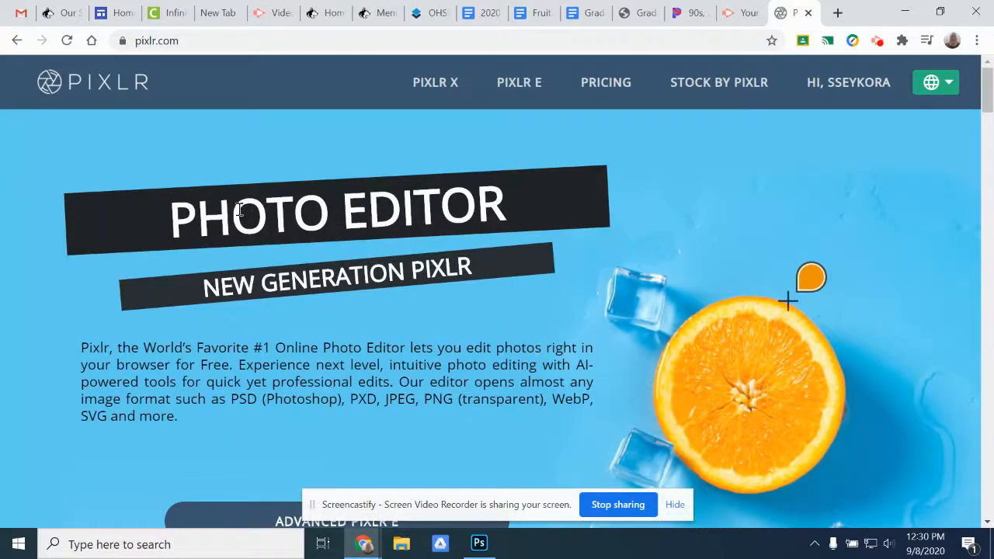
# Open the advanced Pixlr E editor from the Pixlr home page
pyautogui.scroll(-3, 466, 221)
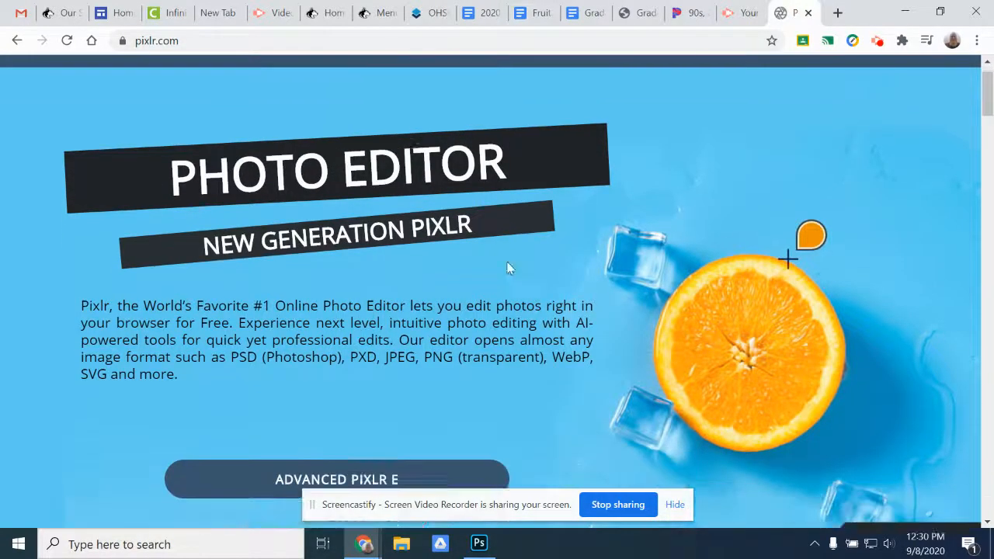
pyautogui.scroll(3, 508, 264)
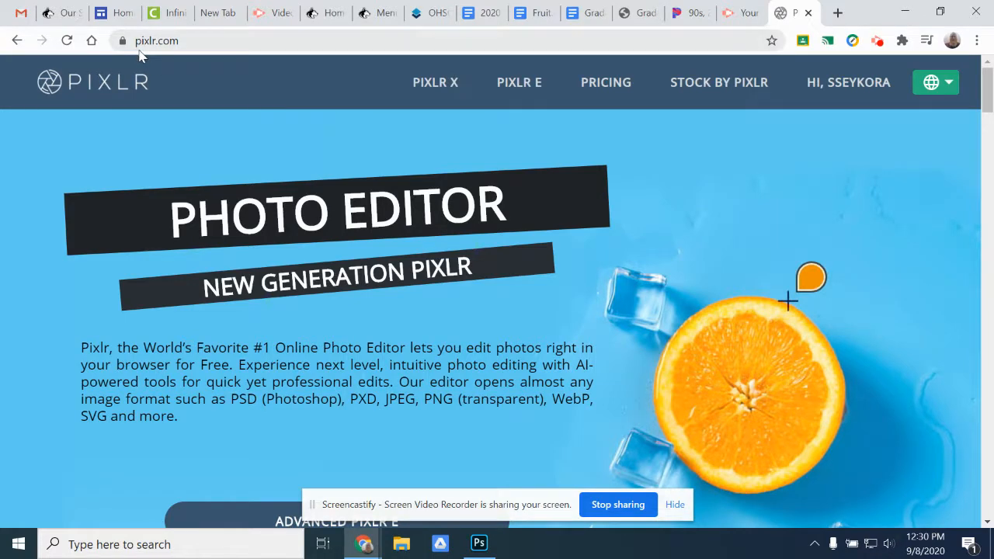
pyautogui.scroll(-3, 384, 277)
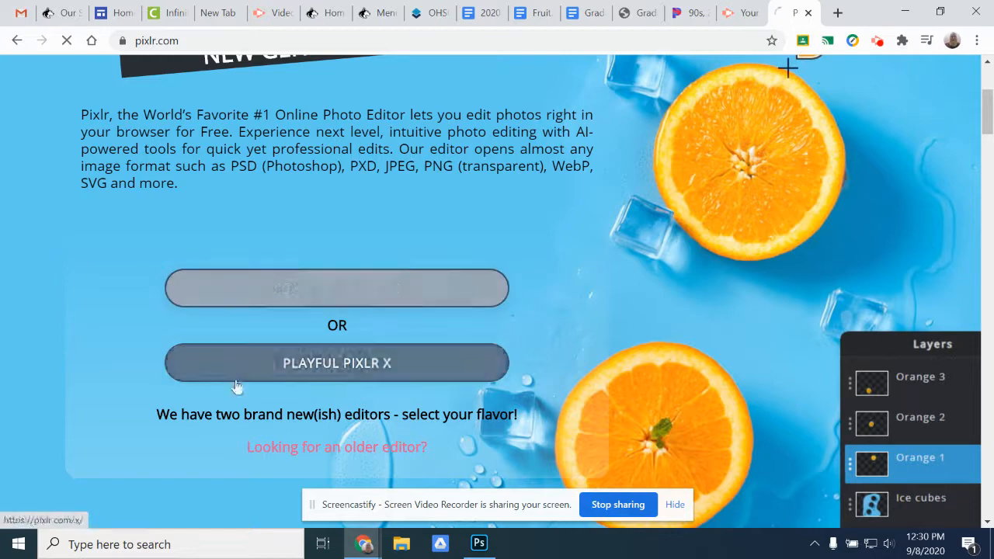
pyautogui.click(335, 379)
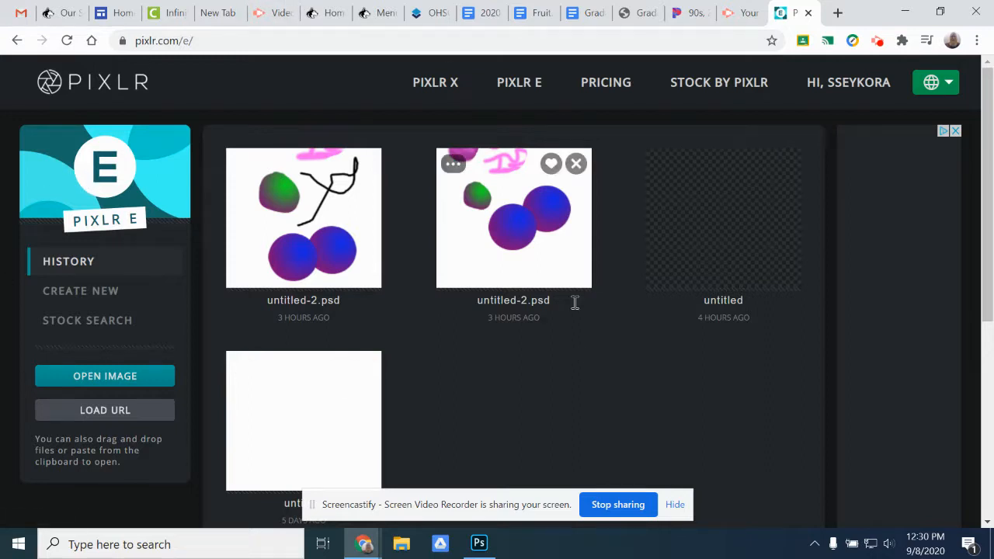
pyautogui.moveTo(866, 88)
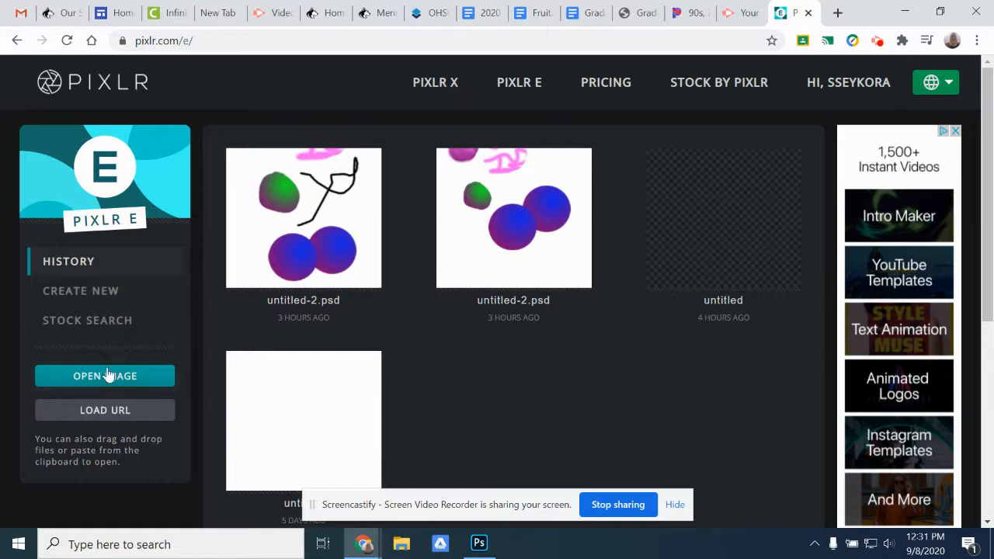
# Create a new untitled Full HD image of 1920 x 1080 px with the background switched off
pyautogui.click(93, 298)
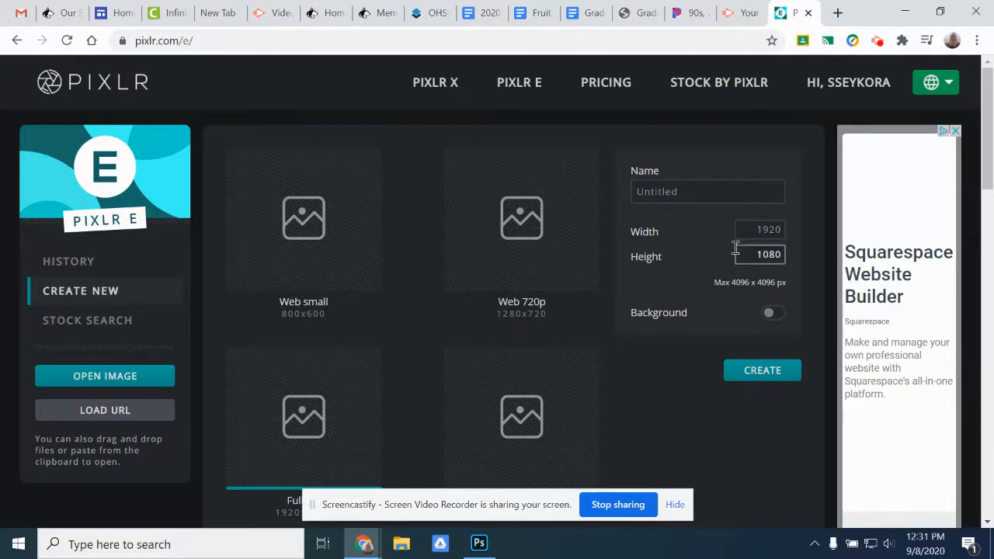
pyautogui.scroll(-2, 730, 257)
pyautogui.scroll(-1, 566, 351)
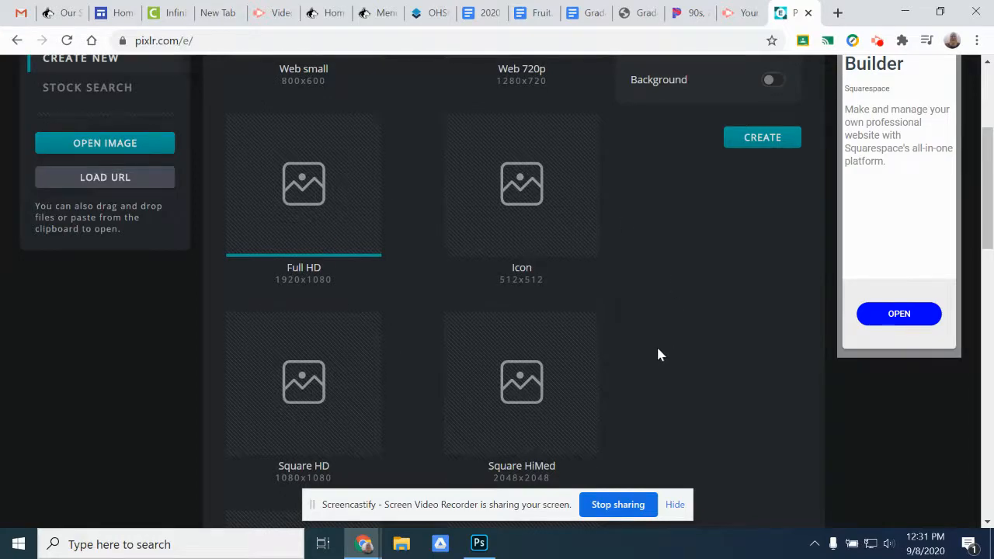
pyautogui.scroll(-2, 658, 343)
pyautogui.scroll(-1, 658, 356)
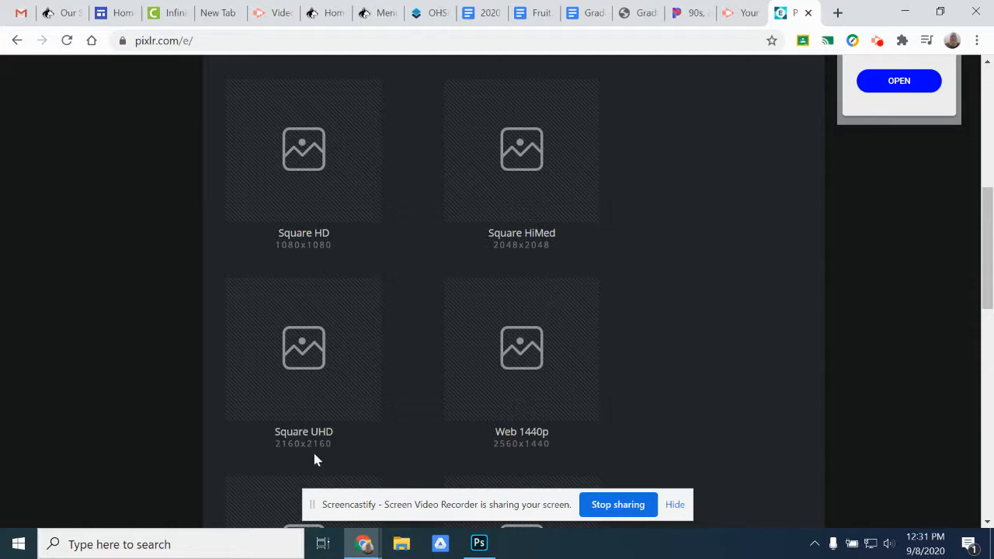
pyautogui.scroll(2, 304, 349)
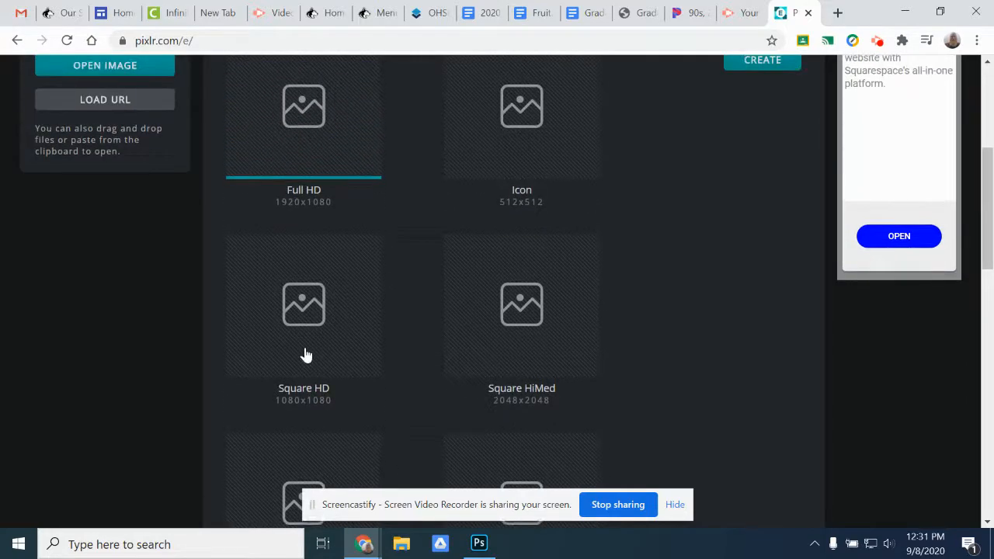
pyautogui.scroll(1, 305, 356)
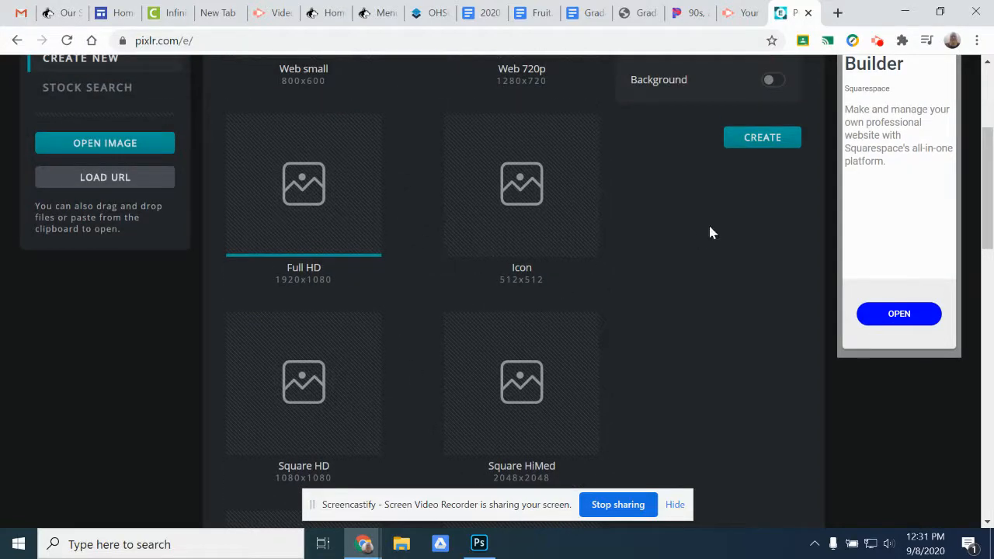
pyautogui.click(761, 139)
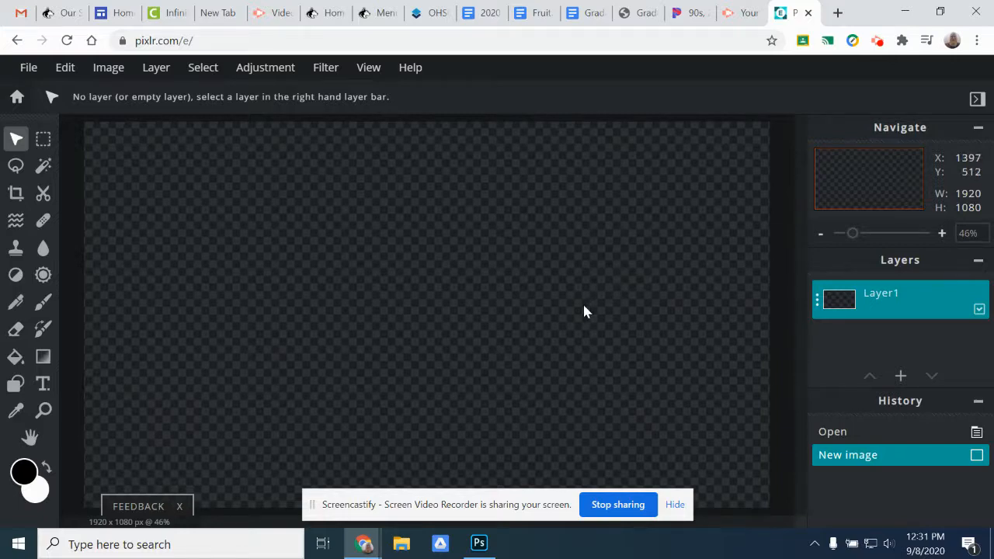
# Add a new empty layer above Layer1 and name it Lines
pyautogui.scroll(-2, 582, 302)
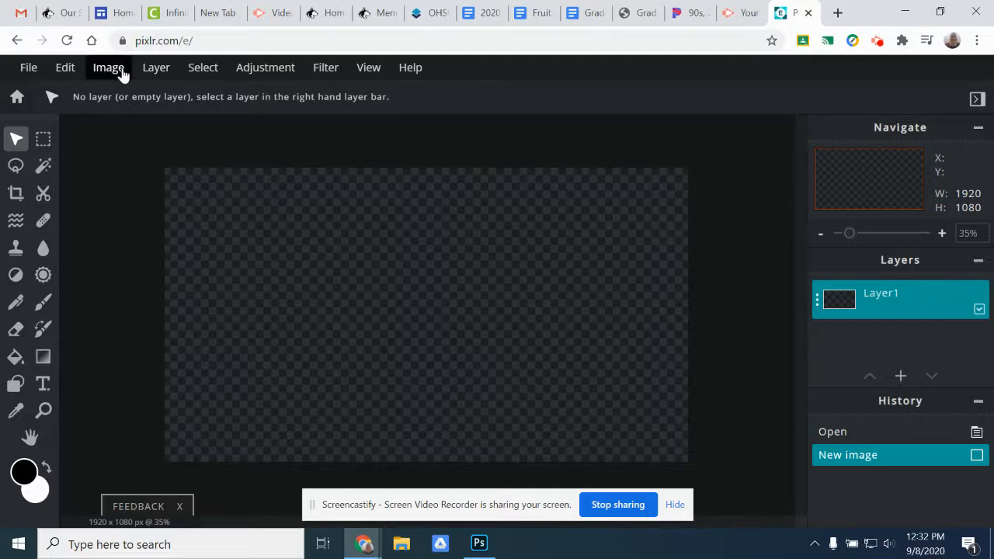
pyautogui.click(156, 68)
pyautogui.click(168, 92)
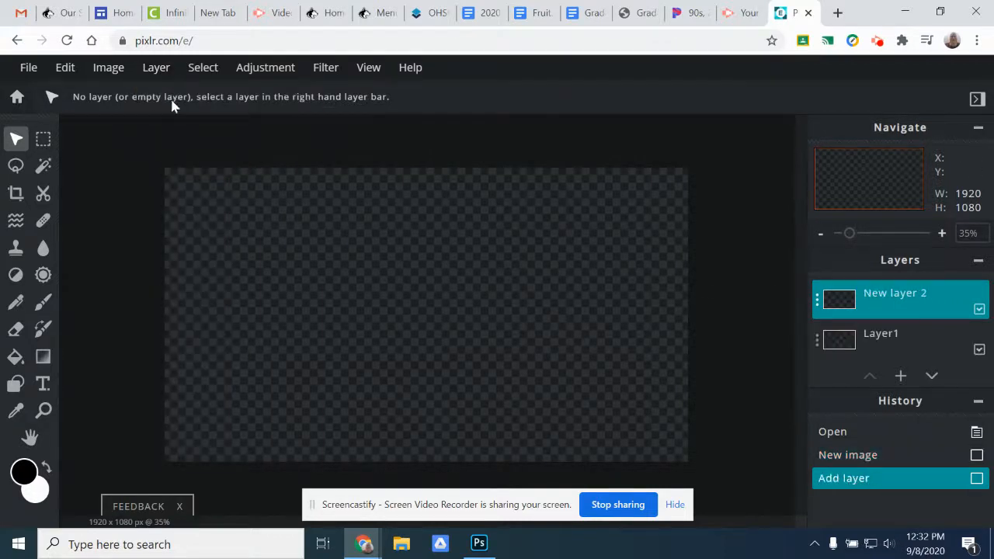
pyautogui.click(902, 299)
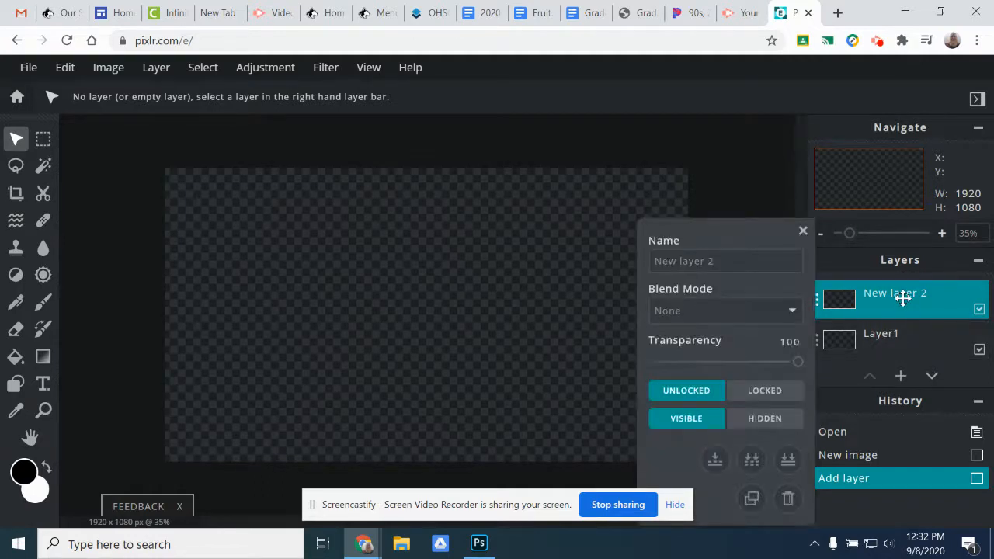
pyautogui.click(695, 262)
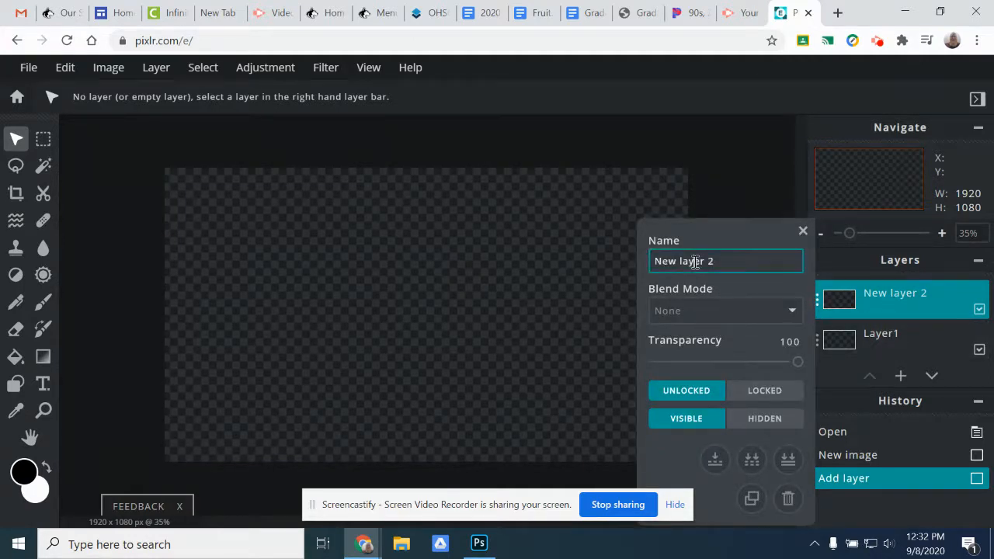
pyautogui.moveTo(726, 264); pyautogui.dragTo(594, 272)
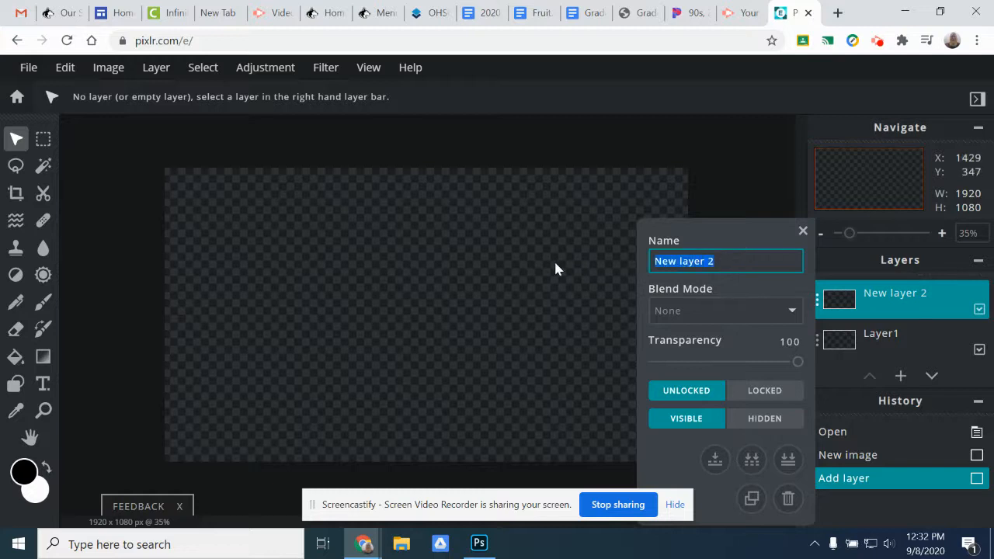
pyautogui.write('Lines')
pyautogui.press('Return')
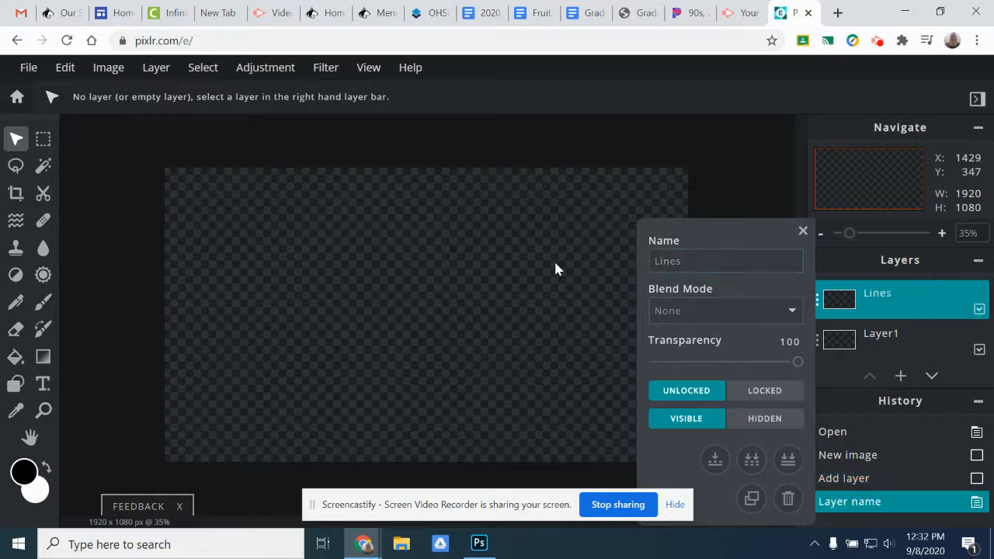
# Fill Layer1 with white using the Fill tool to make a solid background
pyautogui.click(886, 343)
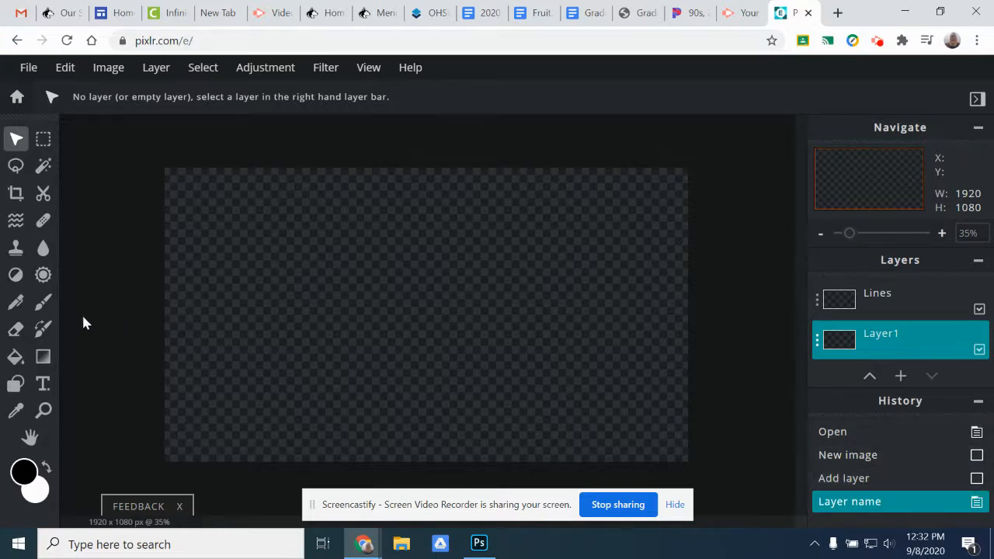
pyautogui.click(16, 356)
pyautogui.click(46, 468)
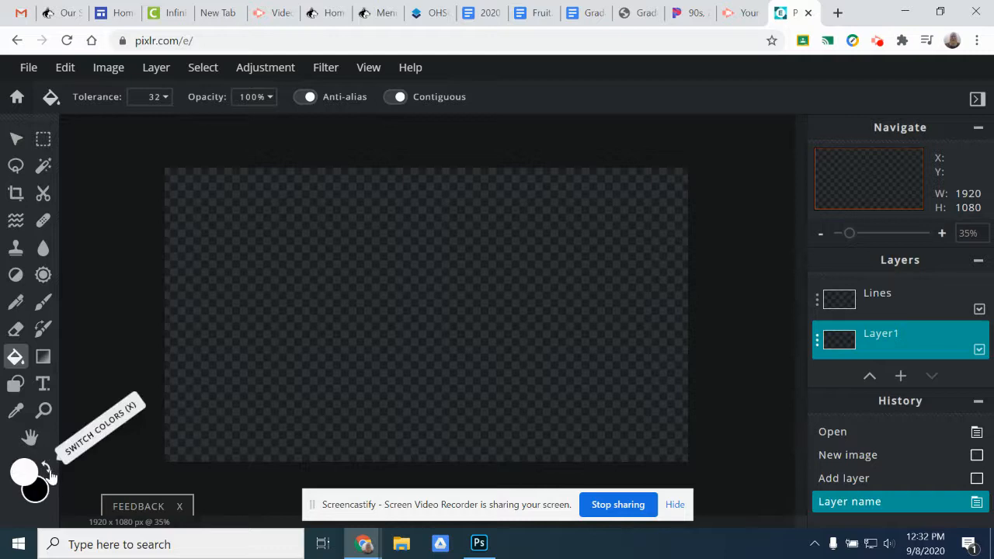
pyautogui.click(364, 296)
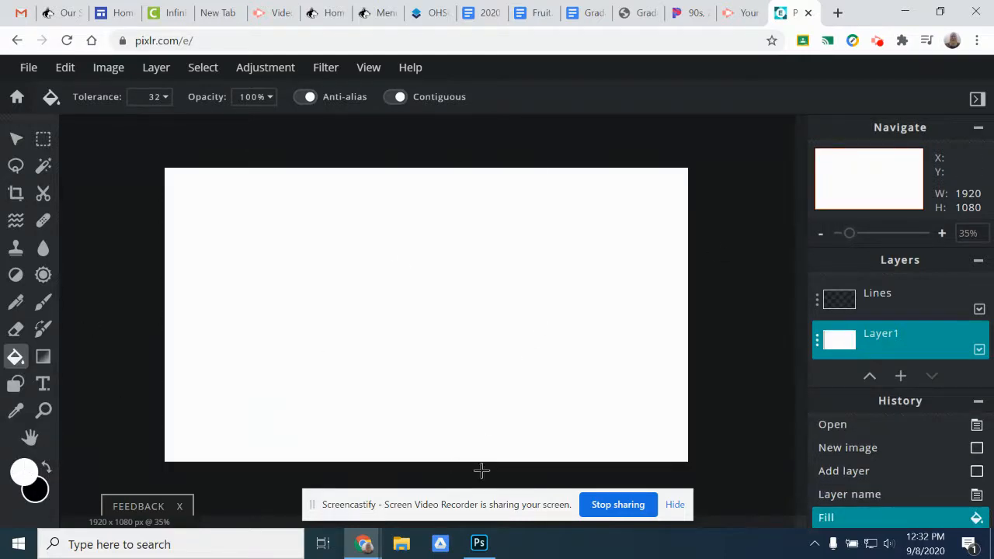
# Paint a wavy black line across the upper part of the Lines layer with the 40 px soft brush
pyautogui.click(887, 304)
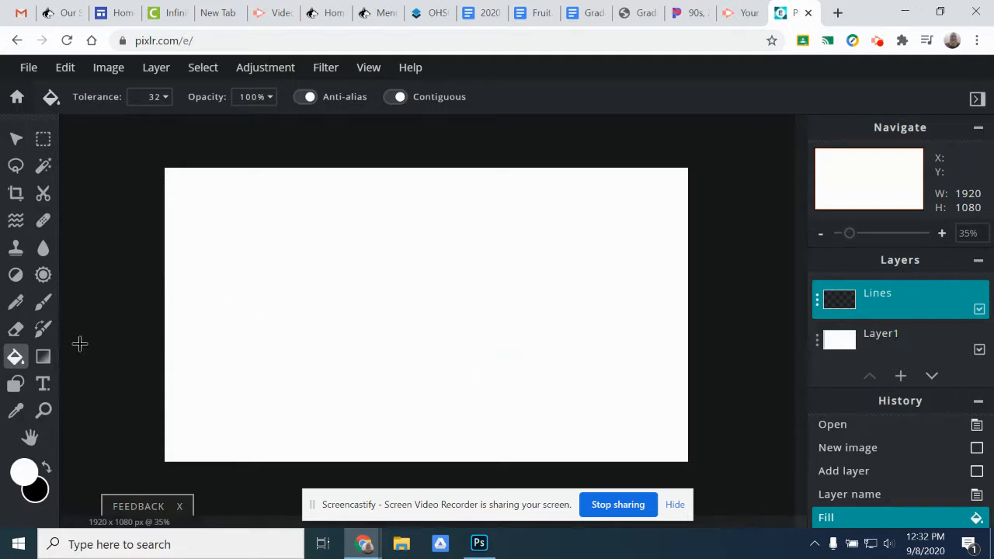
pyautogui.click(42, 301)
pyautogui.click(46, 467)
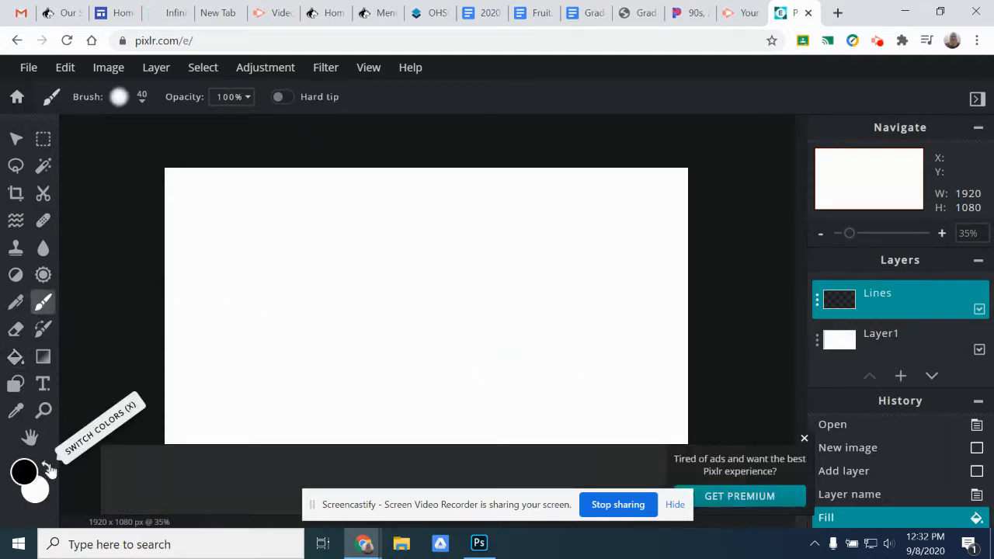
pyautogui.moveTo(279, 235)
pyautogui.mouseDown()
pyautogui.moveTo(309, 255)
pyautogui.moveTo(337, 225)
pyautogui.moveTo(384, 242)
pyautogui.moveTo(468, 227)
pyautogui.mouseUp()
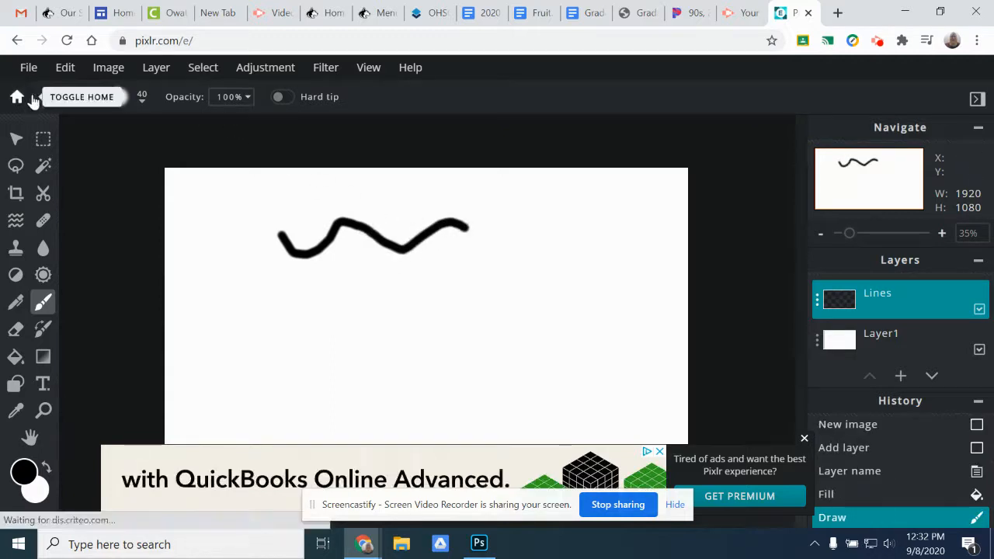
# Set the brush to 181 px with 0% softness and paint a thick hooked black stroke below the wavy line
pyautogui.click(142, 99)
pyautogui.moveTo(131, 153); pyautogui.dragTo(151, 154)
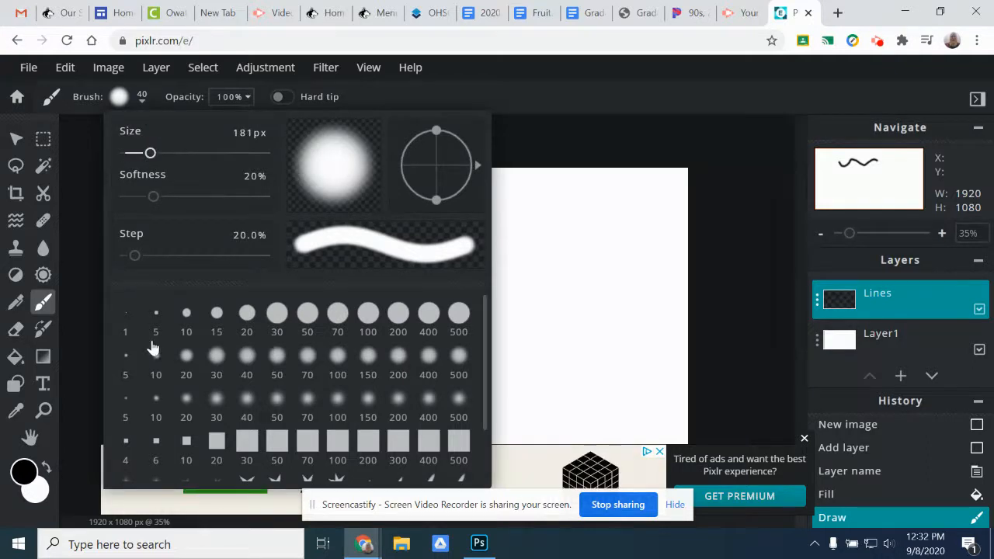
pyautogui.moveTo(153, 197)
pyautogui.mouseDown()
pyautogui.moveTo(259, 200)
pyautogui.moveTo(96, 201)
pyautogui.moveTo(187, 195)
pyautogui.moveTo(110, 196)
pyautogui.mouseUp()
pyautogui.click(537, 219)
pyautogui.moveTo(539, 217)
pyautogui.mouseDown()
pyautogui.moveTo(608, 274)
pyautogui.moveTo(542, 320)
pyautogui.moveTo(395, 304)
pyautogui.moveTo(316, 324)
pyautogui.mouseUp()
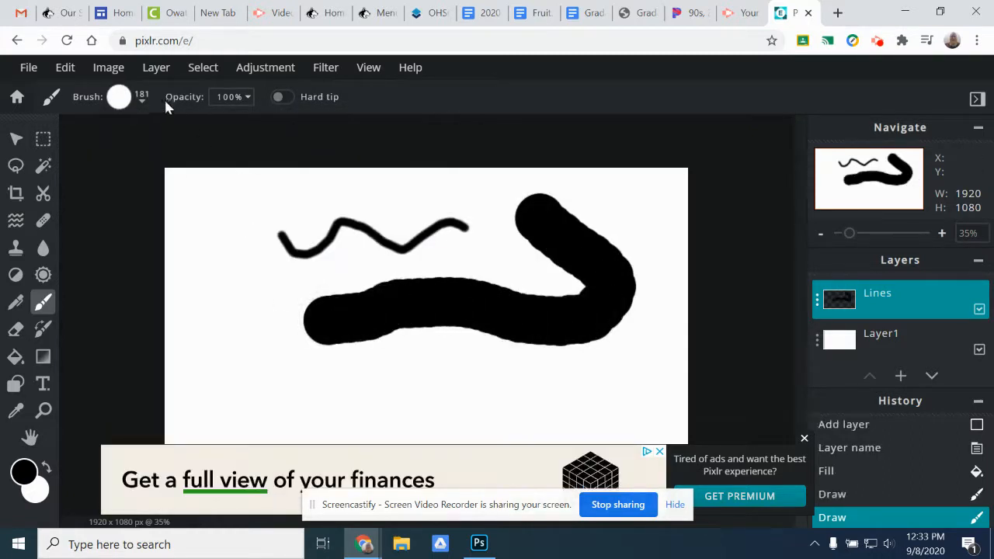
# Set the brush to 80 px with increased softness and paint a blurry wavy stroke above the first line
pyautogui.click(144, 105)
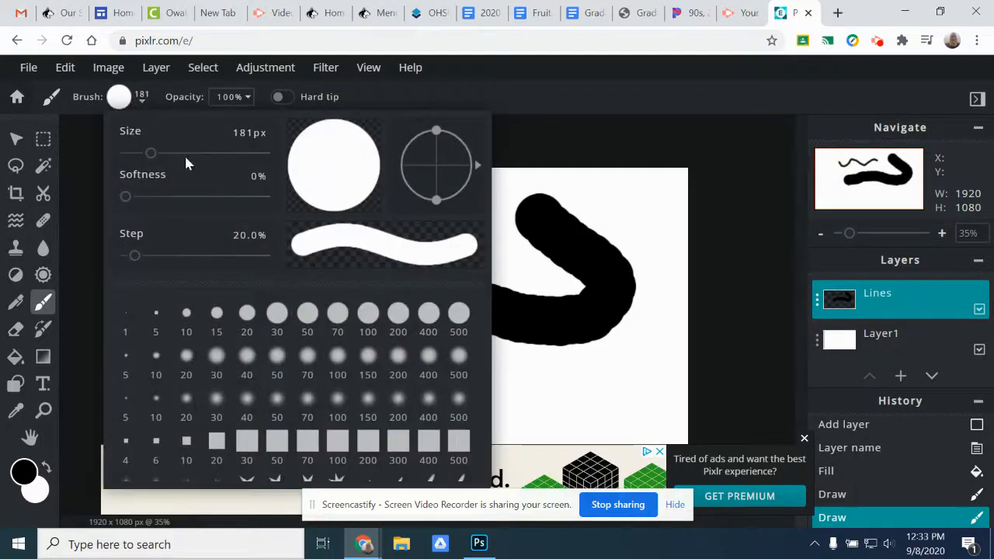
pyautogui.moveTo(153, 158); pyautogui.dragTo(137, 152)
pyautogui.moveTo(125, 196); pyautogui.dragTo(227, 196)
pyautogui.moveTo(498, 221)
pyautogui.mouseDown()
pyautogui.moveTo(457, 200)
pyautogui.moveTo(332, 191)
pyautogui.moveTo(254, 205)
pyautogui.moveTo(234, 225)
pyautogui.moveTo(226, 267)
pyautogui.mouseUp()
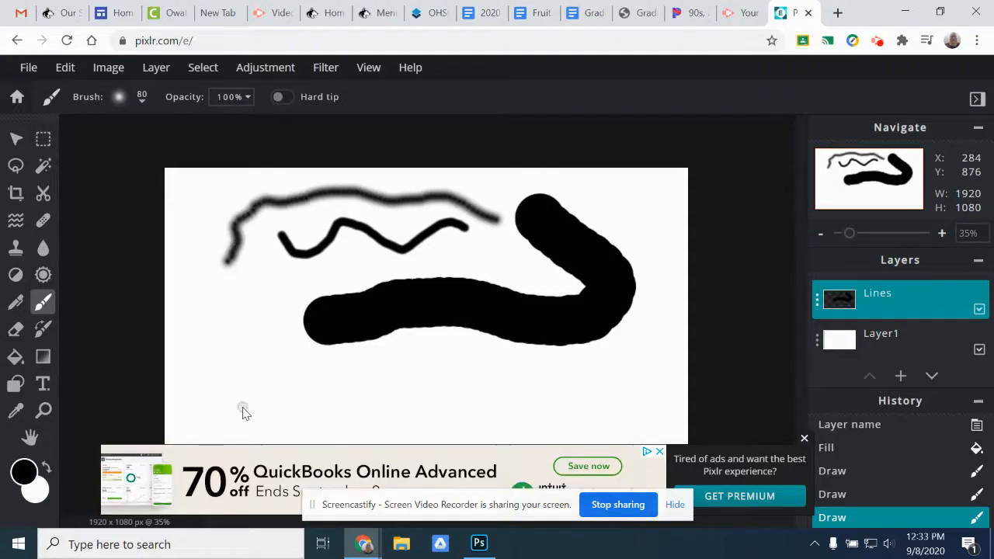
# Shift the strokes on the Lines layer slightly and scale them down proportionally to about 856 x 336 px
pyautogui.click(16, 138)
pyautogui.moveTo(380, 321)
pyautogui.mouseDown()
pyautogui.moveTo(347, 384)
pyautogui.moveTo(412, 288)
pyautogui.moveTo(339, 317)
pyautogui.moveTo(362, 317)
pyautogui.mouseUp()
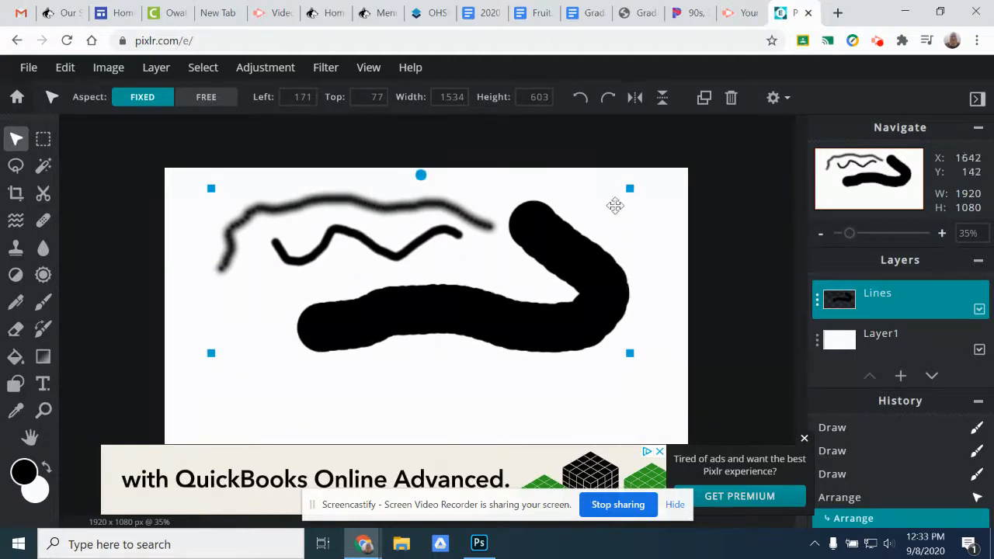
pyautogui.moveTo(629, 189); pyautogui.dragTo(445, 261)
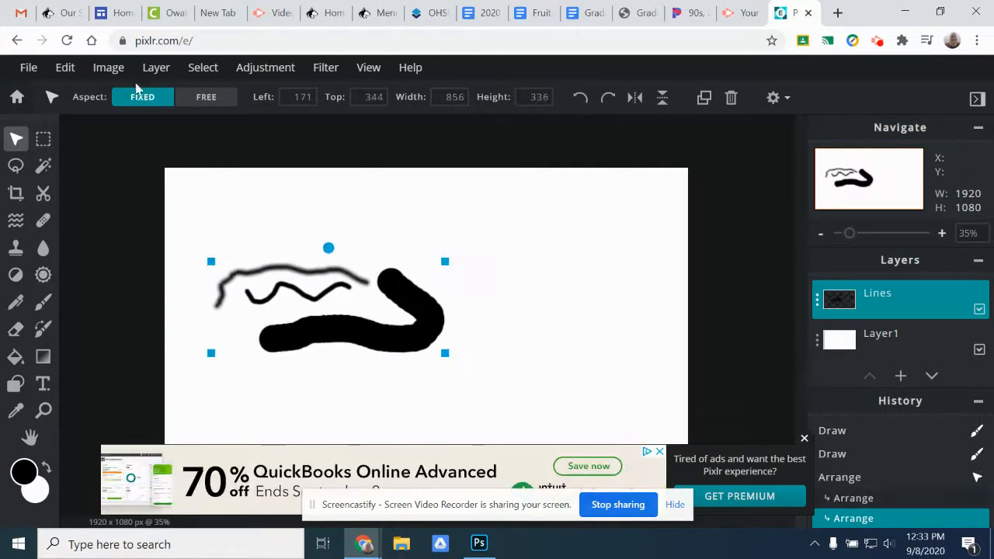
# Move the scaled strokes up and to the right with Free transform, to about 305 px left and 176 px top
pyautogui.click(67, 69)
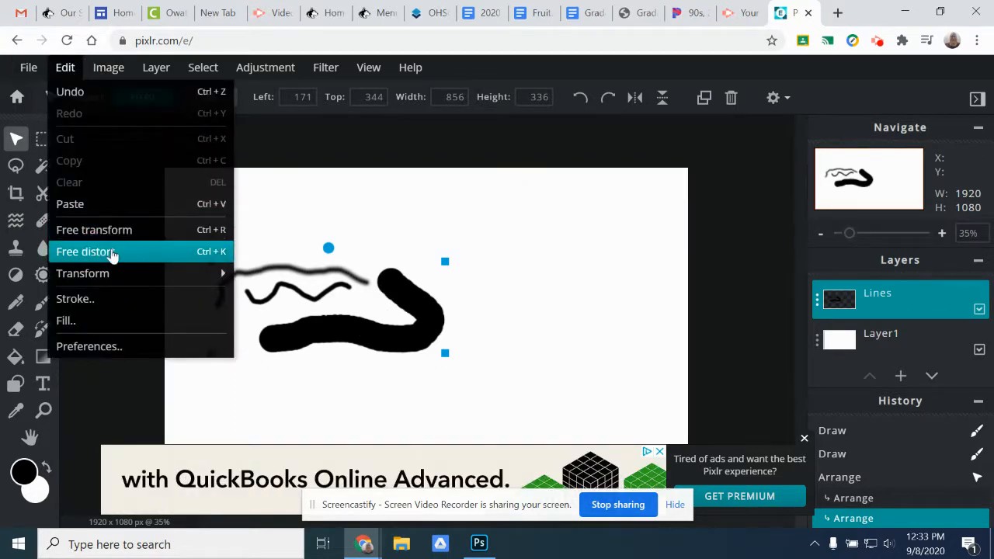
pyautogui.moveTo(101, 271)
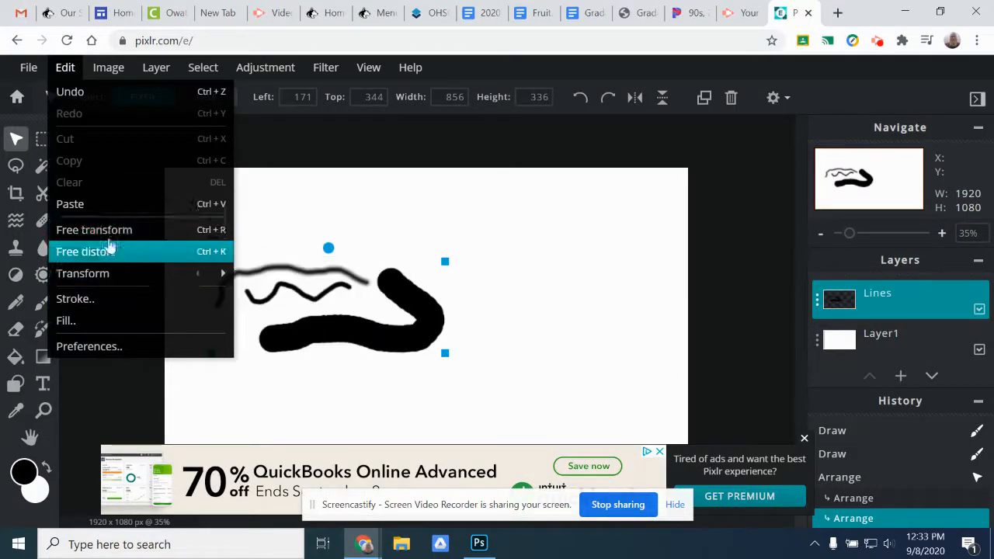
pyautogui.click(113, 231)
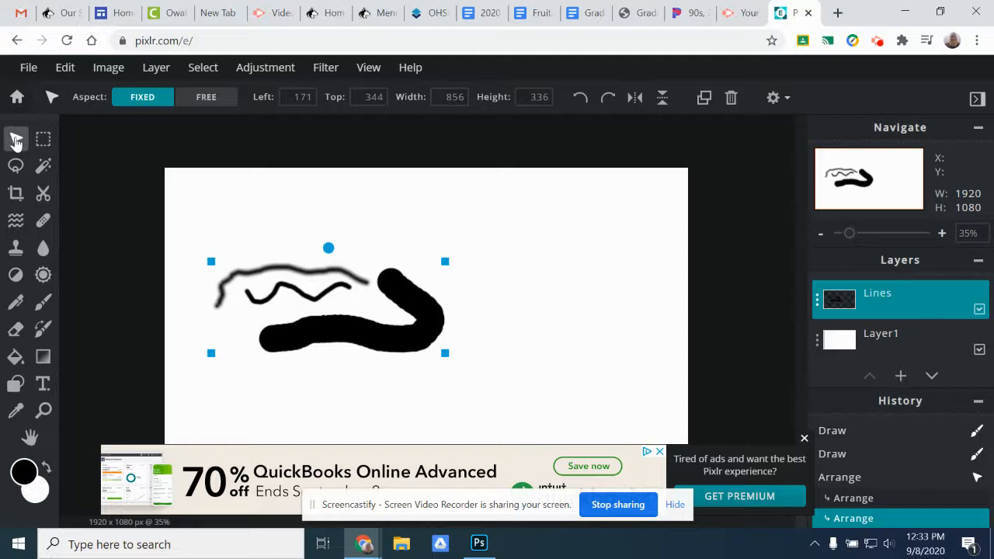
pyautogui.moveTo(355, 330)
pyautogui.mouseDown()
pyautogui.moveTo(401, 299)
pyautogui.moveTo(391, 285)
pyautogui.mouseUp()
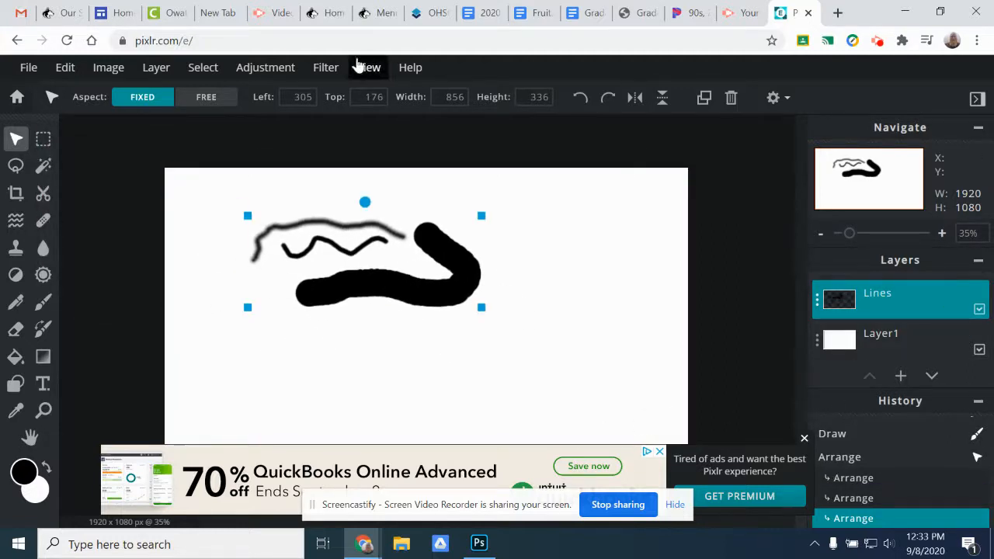
# Add a new empty layer above the Lines layer
pyautogui.click(159, 67)
pyautogui.click(164, 92)
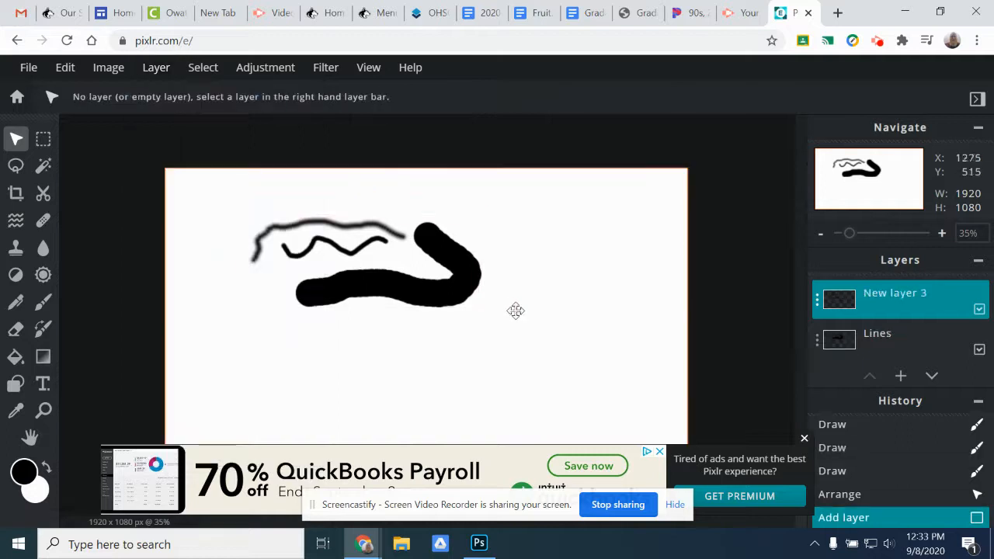
pyautogui.scroll(-1, 913, 340)
pyautogui.scroll(1, 913, 340)
pyautogui.scroll(-1, 903, 314)
pyautogui.scroll(-1, 903, 314)
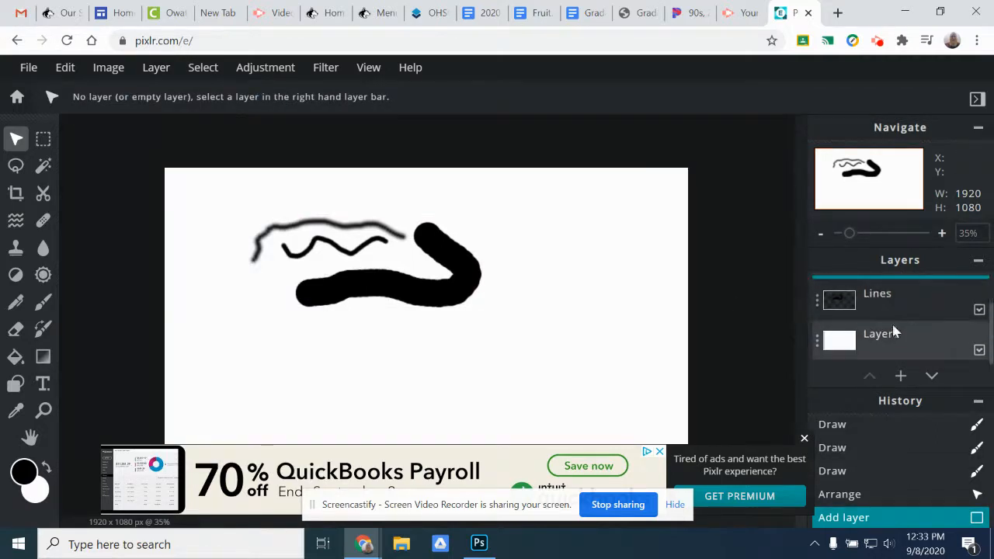
# Draw a rectangular marquee selection of about 485 x 468 px beside the thick stroke on the new empty layer
pyautogui.scroll(1, 891, 327)
pyautogui.scroll(-1, 891, 327)
pyautogui.scroll(1, 891, 326)
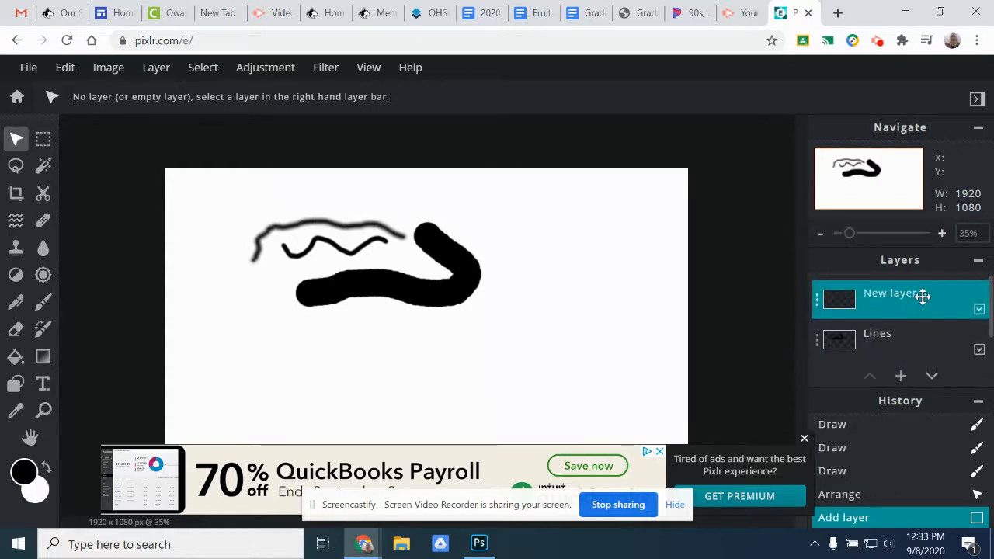
pyautogui.click(43, 138)
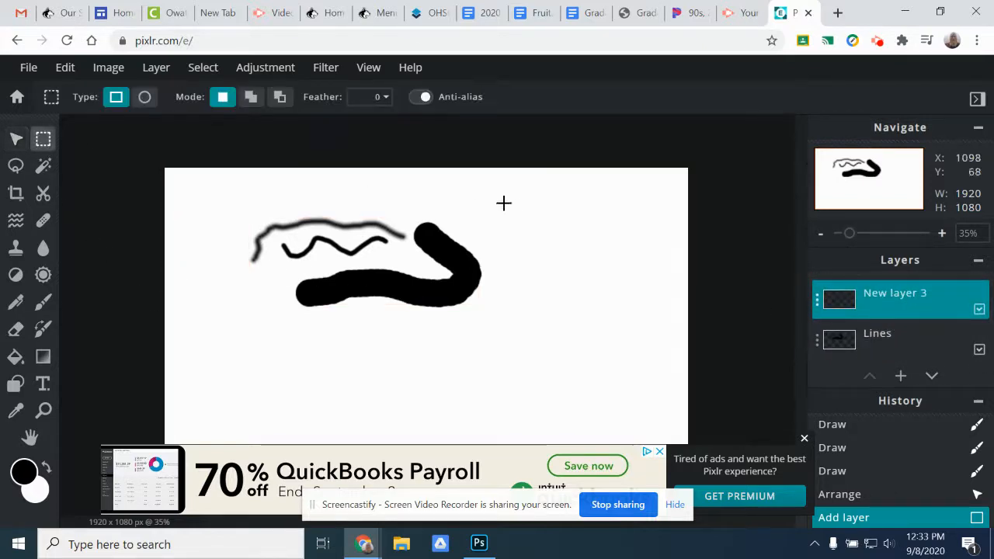
pyautogui.moveTo(482, 211); pyautogui.dragTo(613, 338)
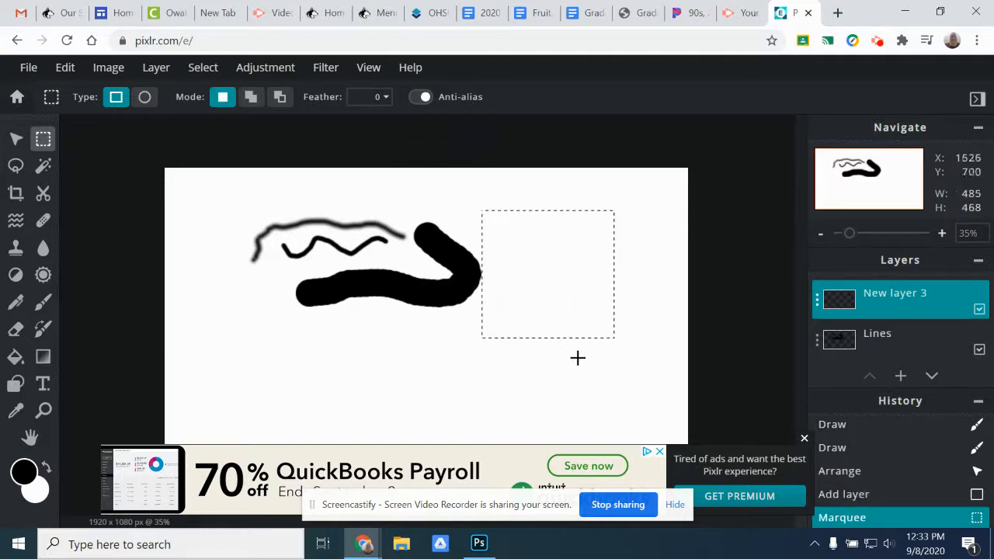
# Set the foreground colour to bright red and fill the rectangular selection with it
pyautogui.click(22, 471)
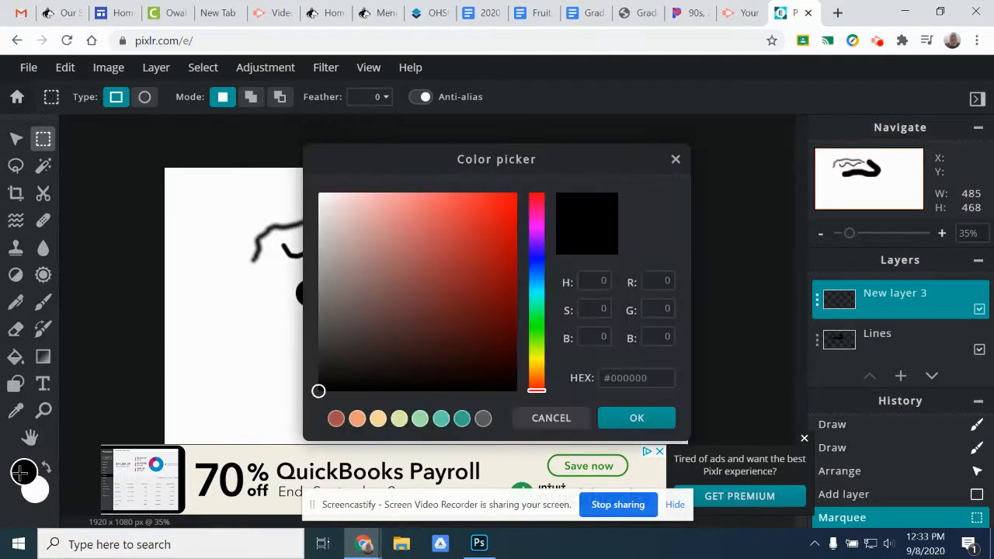
pyautogui.moveTo(462, 302)
pyautogui.mouseDown()
pyautogui.moveTo(509, 231)
pyautogui.moveTo(612, 216)
pyautogui.mouseUp()
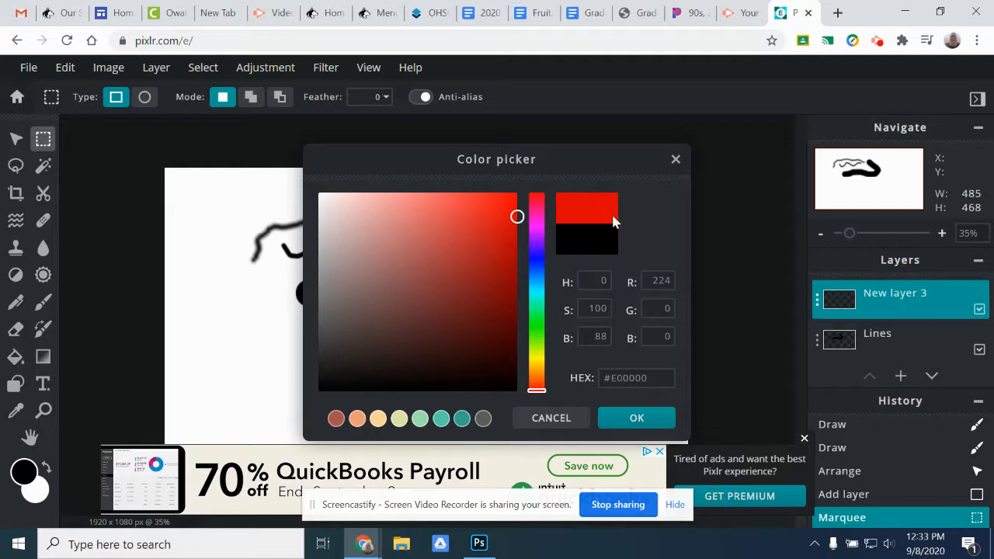
pyautogui.moveTo(535, 389)
pyautogui.mouseDown()
pyautogui.moveTo(549, 191)
pyautogui.moveTo(545, 403)
pyautogui.mouseUp()
pyautogui.click(632, 417)
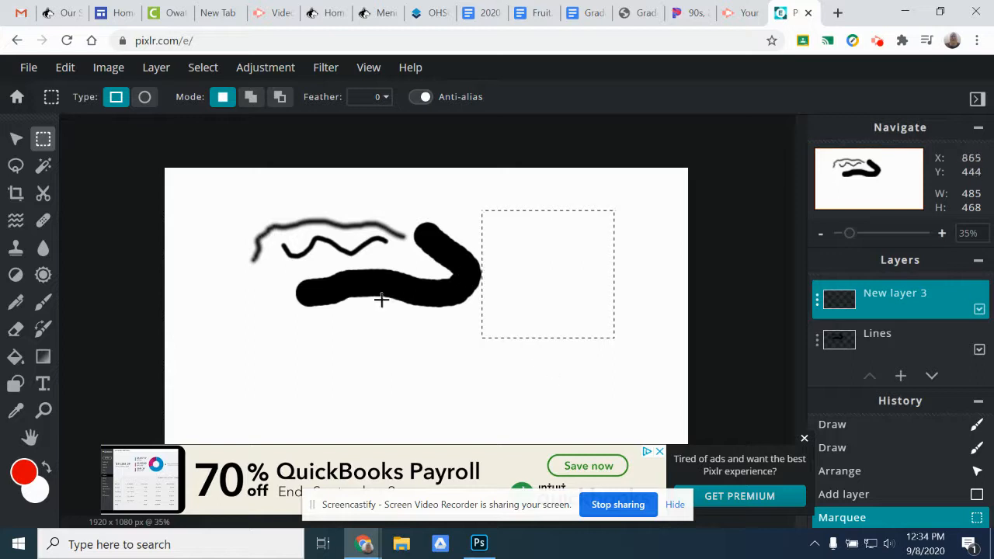
pyautogui.click(15, 357)
pyautogui.click(559, 281)
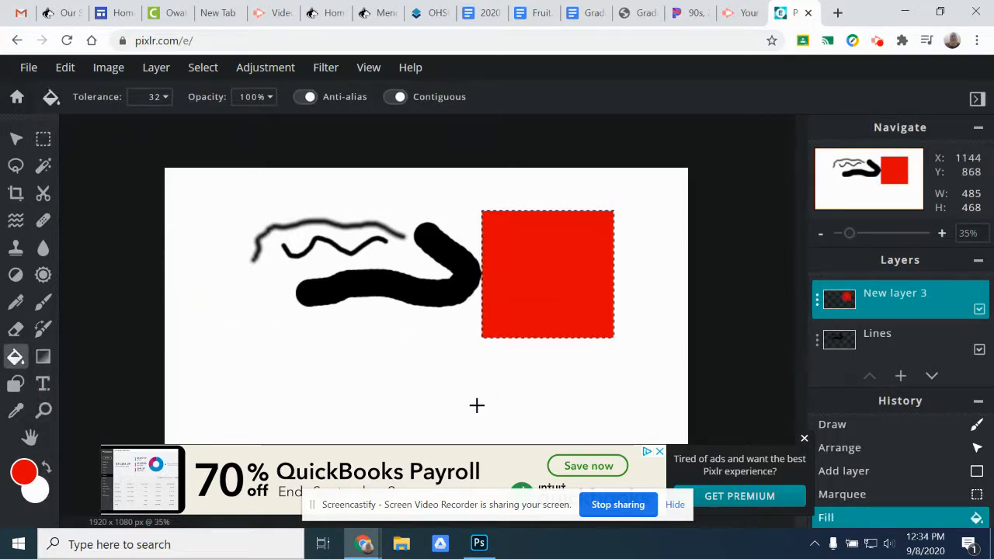
# Move the red square left so it covers the bend of the thick stroke, and clear the selection
pyautogui.click(16, 139)
pyautogui.moveTo(532, 270)
pyautogui.mouseDown()
pyautogui.moveTo(550, 277)
pyautogui.moveTo(430, 288)
pyautogui.moveTo(486, 237)
pyautogui.moveTo(482, 283)
pyautogui.moveTo(469, 255)
pyautogui.mouseUp()
pyautogui.moveTo(335, 283); pyautogui.dragTo(358, 295)
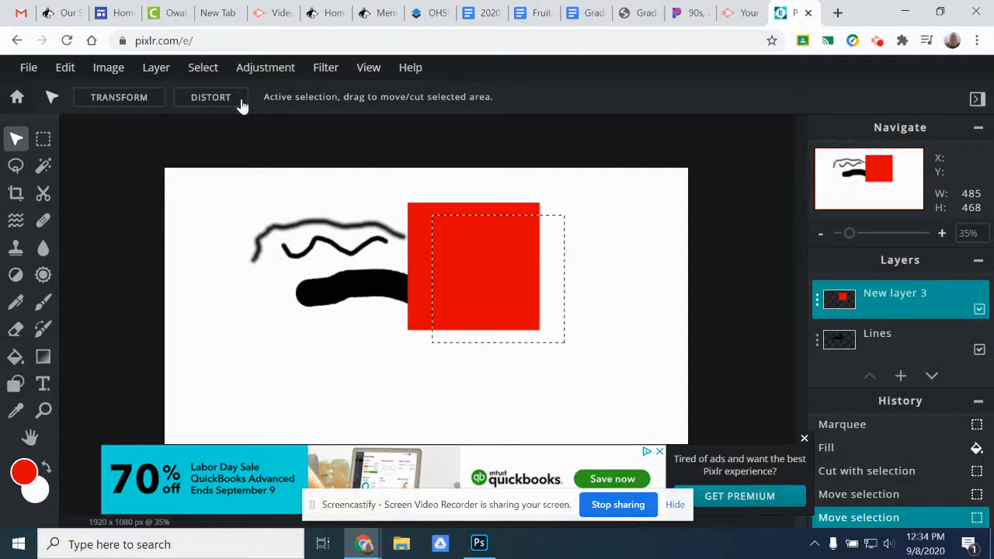
pyautogui.click(203, 67)
pyautogui.click(229, 136)
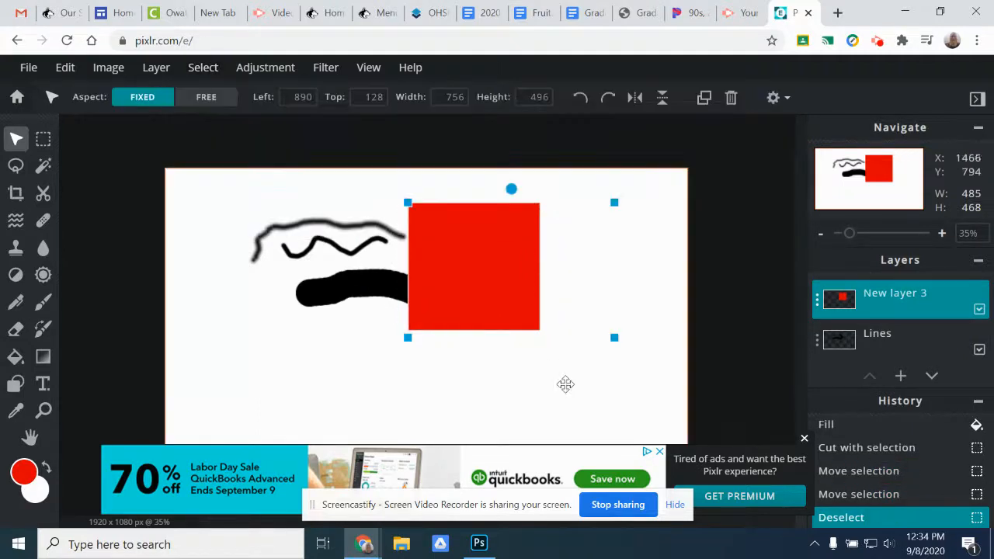
# Shift the red square to about 879 px left and 88 px top, and the Lines strokes to about 143 px left and 170 px top
pyautogui.moveTo(472, 275)
pyautogui.mouseDown()
pyautogui.moveTo(409, 319)
pyautogui.moveTo(474, 263)
pyautogui.mouseUp()
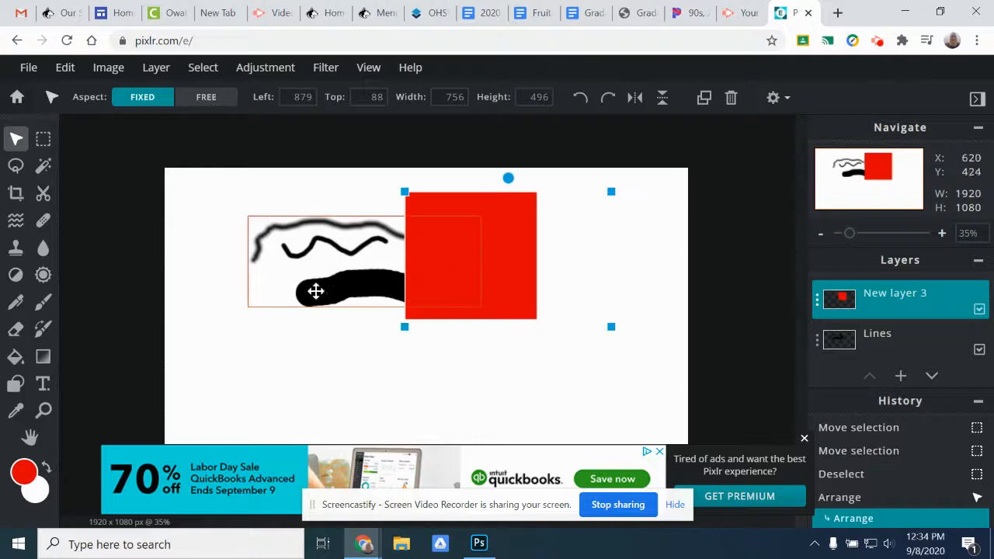
pyautogui.click(308, 292)
pyautogui.moveTo(315, 288)
pyautogui.mouseDown()
pyautogui.moveTo(288, 370)
pyautogui.moveTo(271, 262)
pyautogui.moveTo(287, 258)
pyautogui.moveTo(275, 290)
pyautogui.mouseUp()
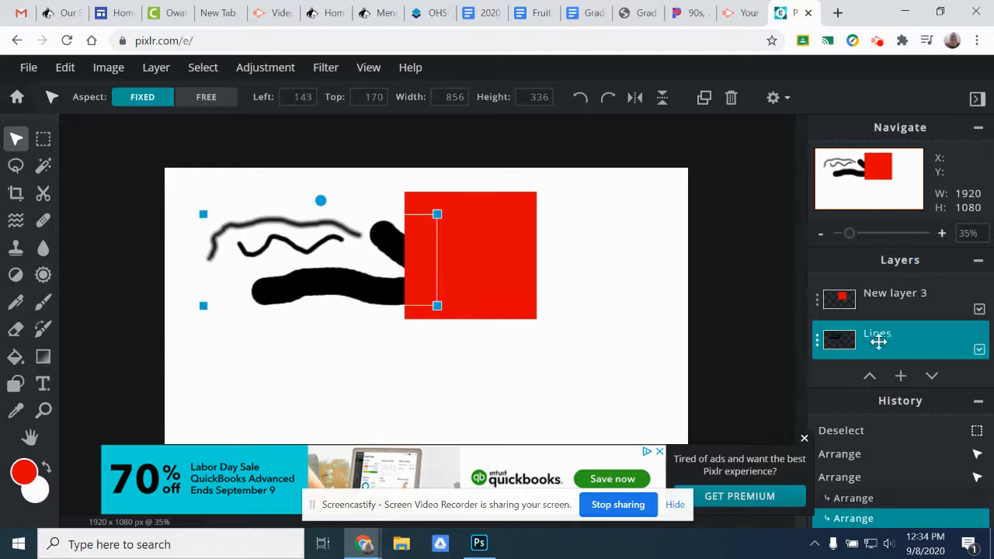
# Place the red square's layer beneath the Lines layer and move the square to about 663 px left and 210 px top
pyautogui.moveTo(903, 305); pyautogui.dragTo(908, 344)
pyautogui.moveTo(515, 264); pyautogui.dragTo(461, 302)
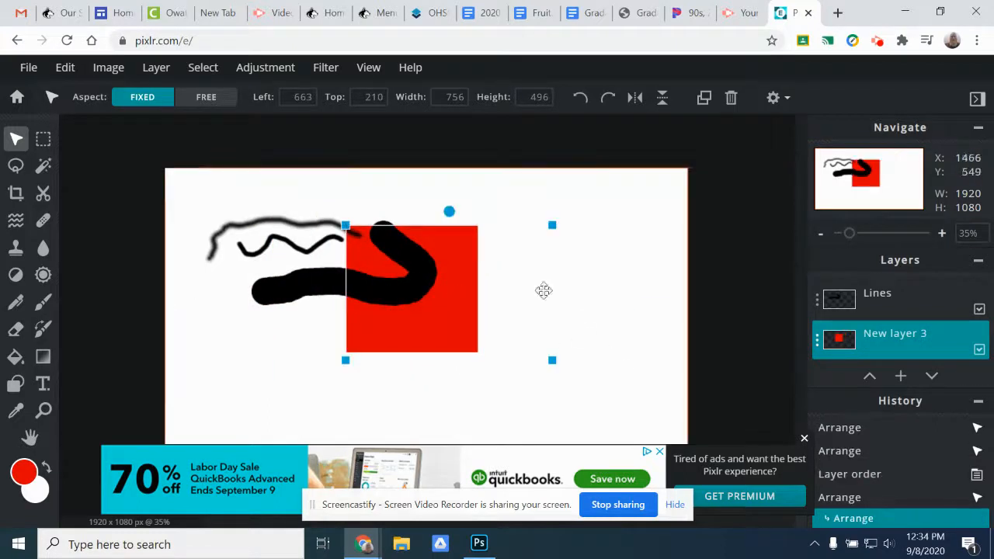
# Rotate the red square into a diamond, move it to about 415 px left and 461 px top, and deselect it
pyautogui.moveTo(449, 211); pyautogui.dragTo(503, 228)
pyautogui.moveTo(440, 292); pyautogui.dragTo(373, 360)
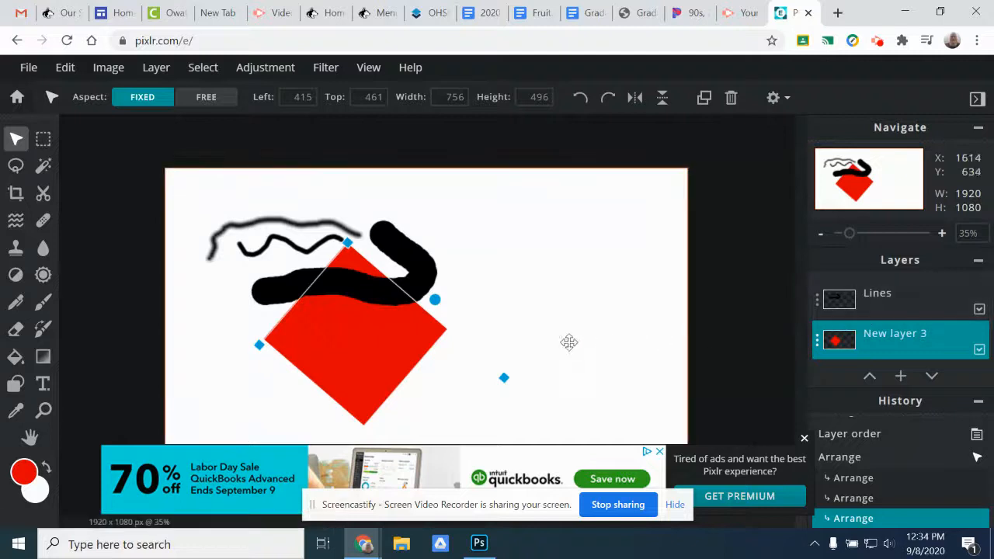
pyautogui.click(477, 309)
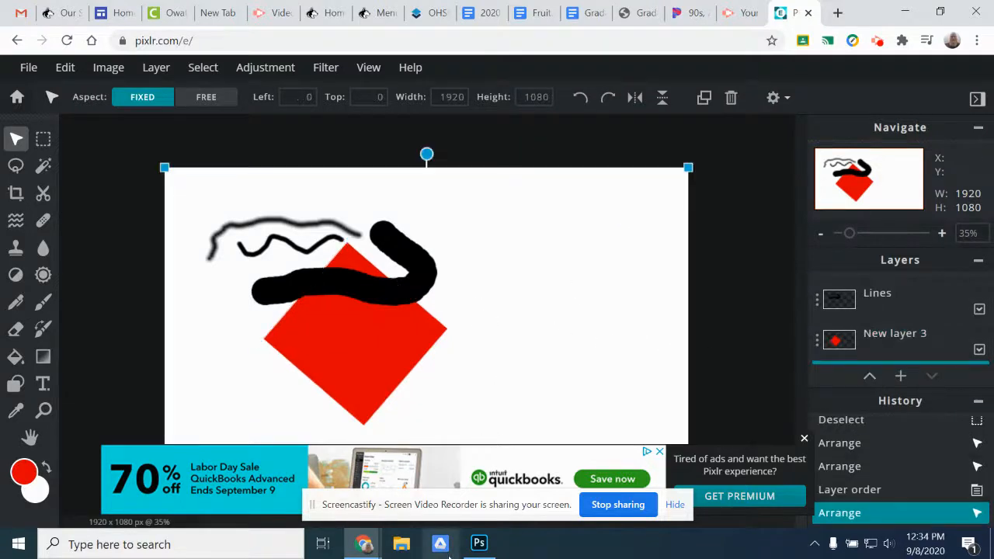
pyautogui.click(680, 205)
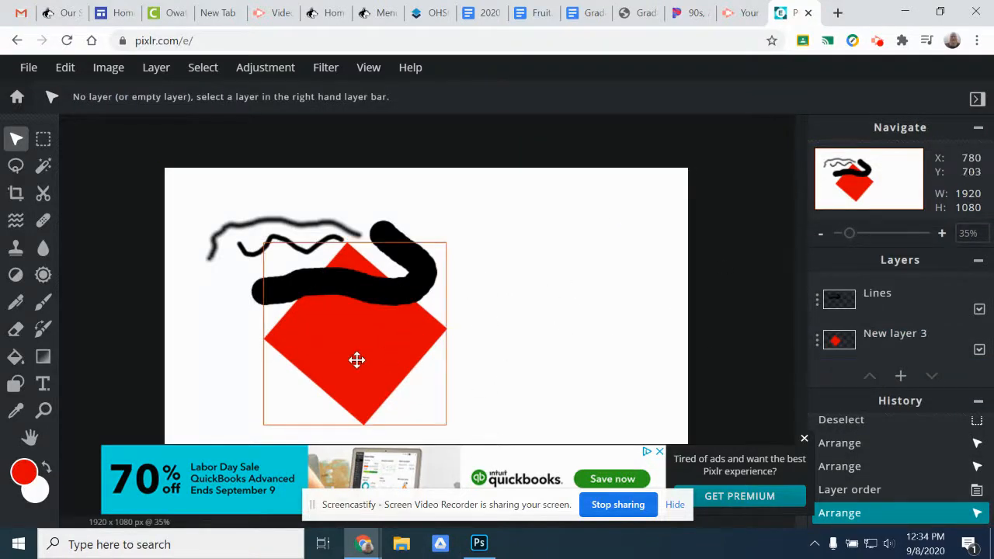
# Draw an elliptical marquee selection of about 516 x 496 px to the right of the red diamond
pyautogui.click(44, 138)
pyautogui.rightClick(45, 138)
pyautogui.click(43, 137)
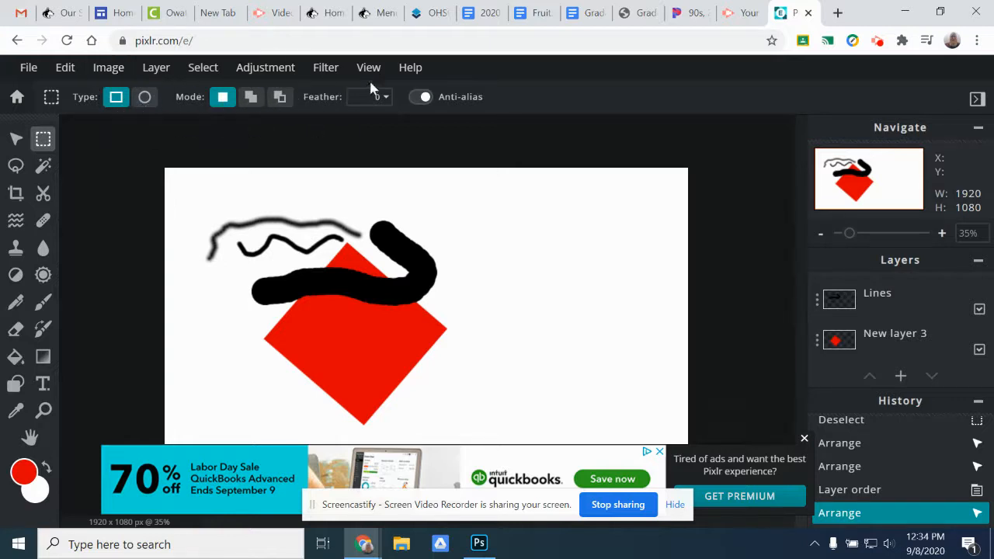
pyautogui.click(145, 99)
pyautogui.moveTo(479, 227); pyautogui.dragTo(619, 363)
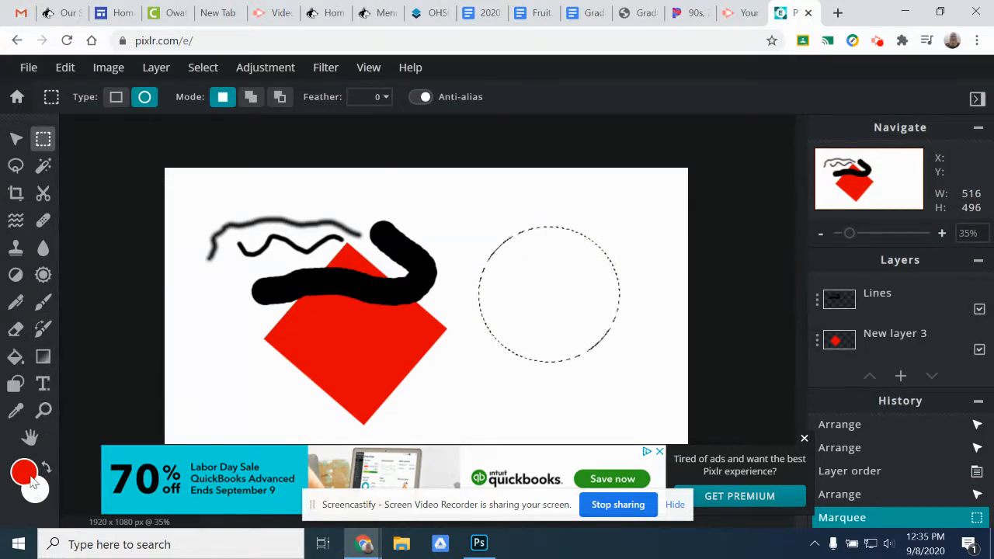
# Set the foreground colour to golden yellow and the background colour to orange #BE6E13
pyautogui.click(24, 474)
pyautogui.moveTo(523, 394); pyautogui.dragTo(534, 364)
pyautogui.click(471, 219)
pyautogui.click(629, 419)
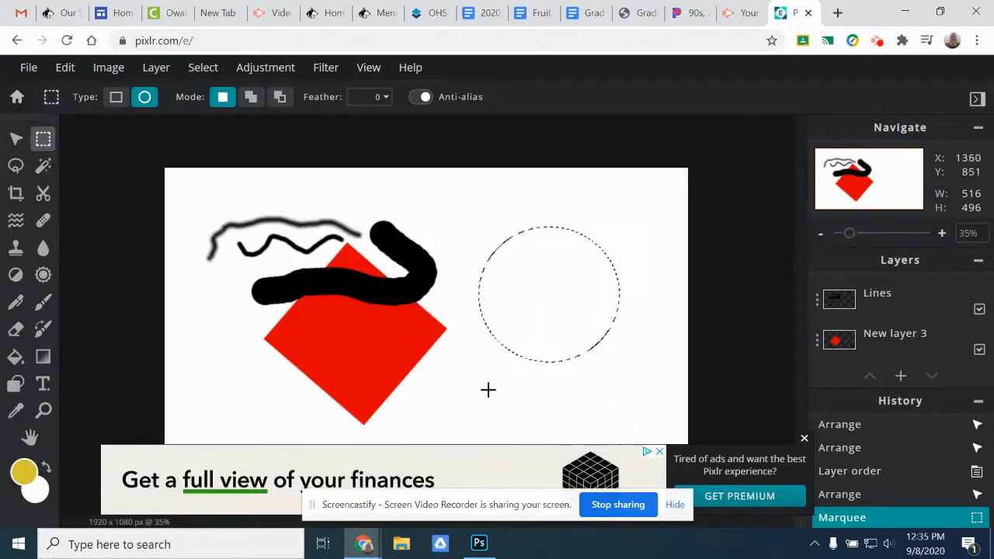
pyautogui.click(46, 494)
pyautogui.moveTo(542, 396); pyautogui.dragTo(536, 373)
pyautogui.click(493, 264)
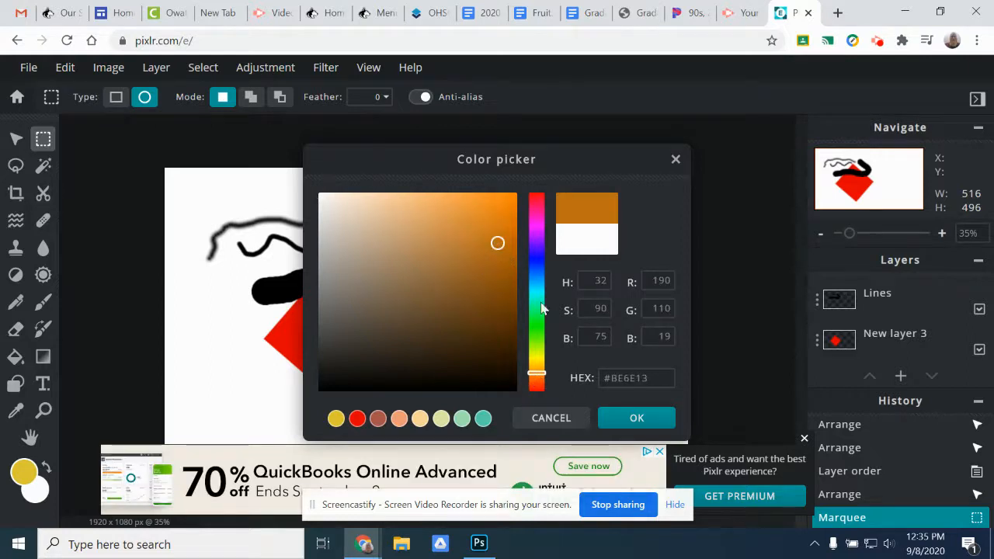
pyautogui.click(637, 417)
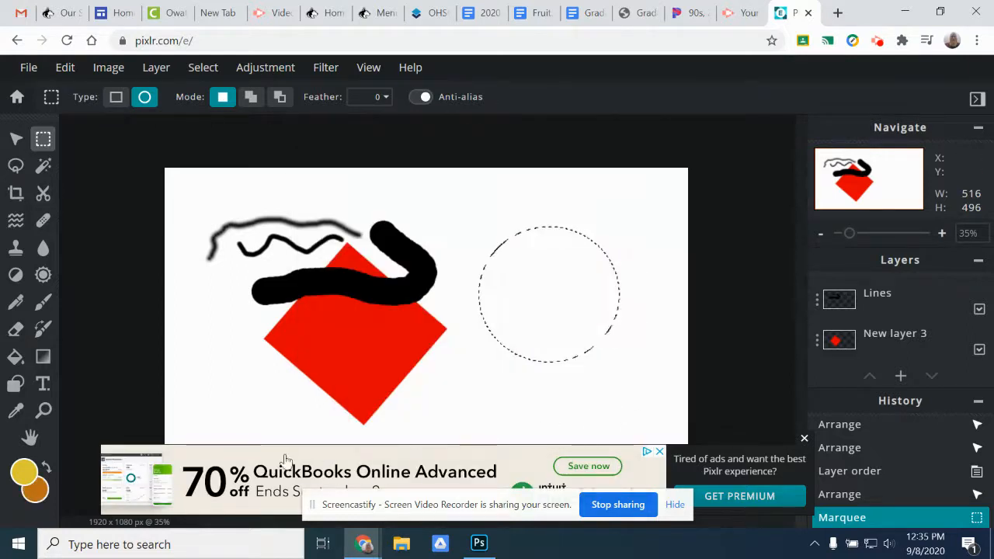
# Activate the Gradient tool and close the advertisement banner covering the canvas
pyautogui.click(43, 358)
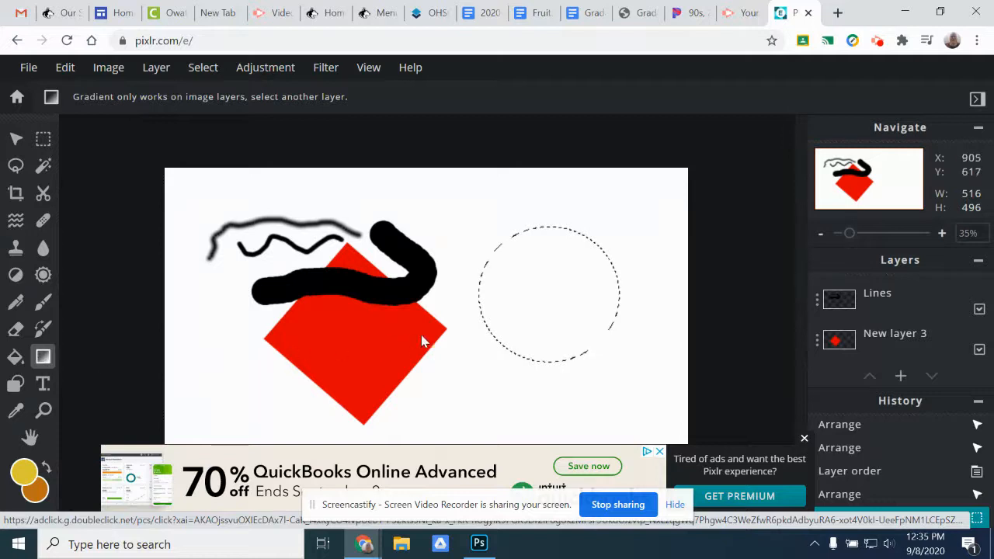
pyautogui.click(805, 439)
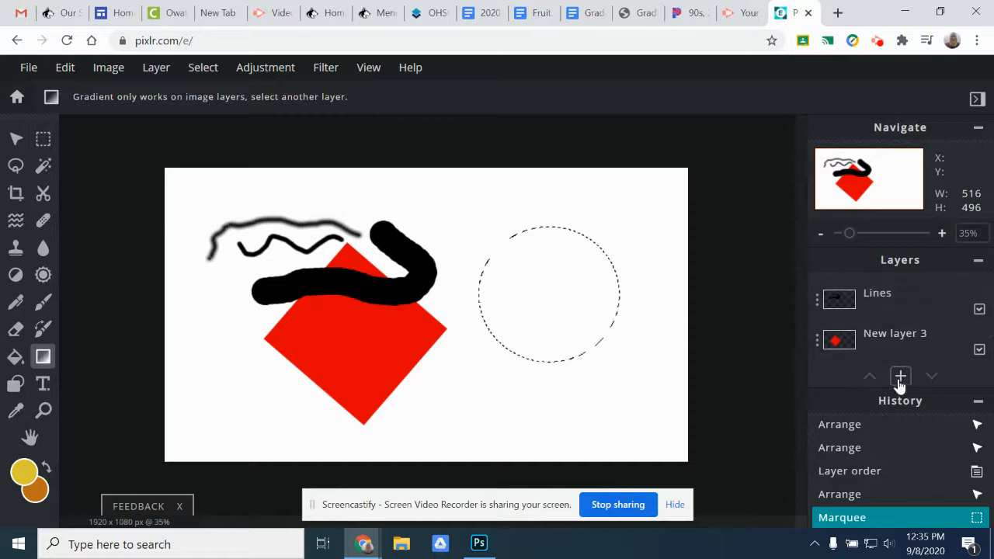
# Add a new empty layer directly above the Lines layer
pyautogui.scroll(-2, 916, 335)
pyautogui.scroll(2, 916, 335)
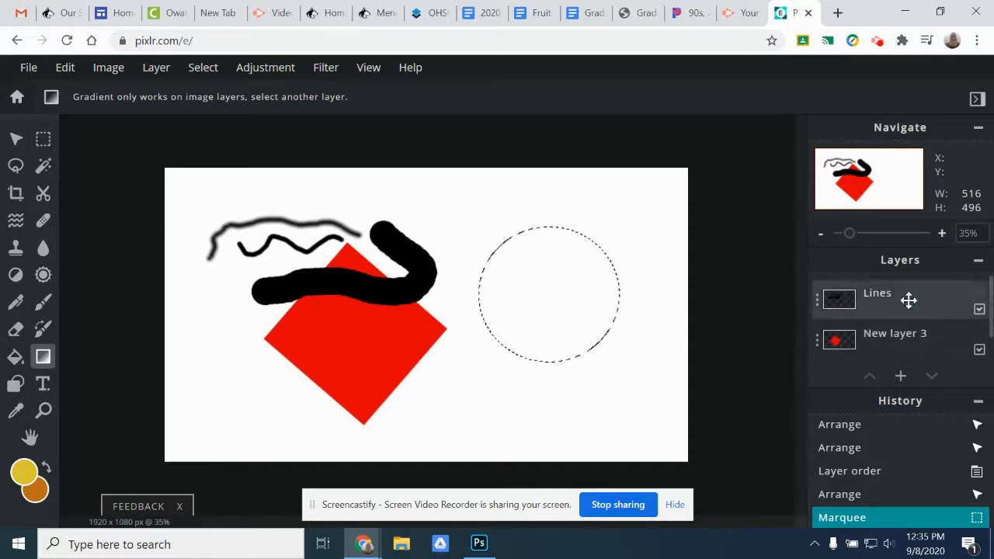
pyautogui.click(909, 300)
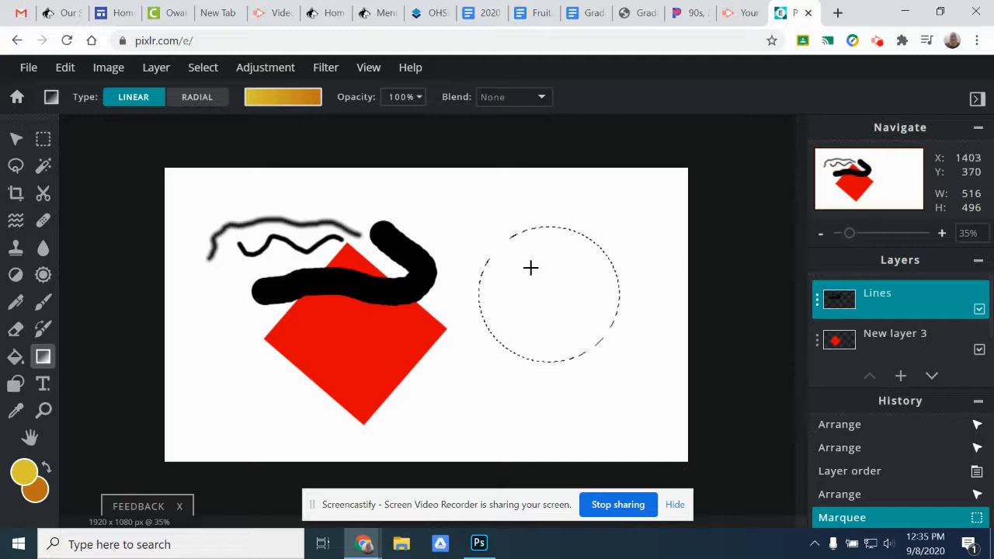
pyautogui.click(155, 68)
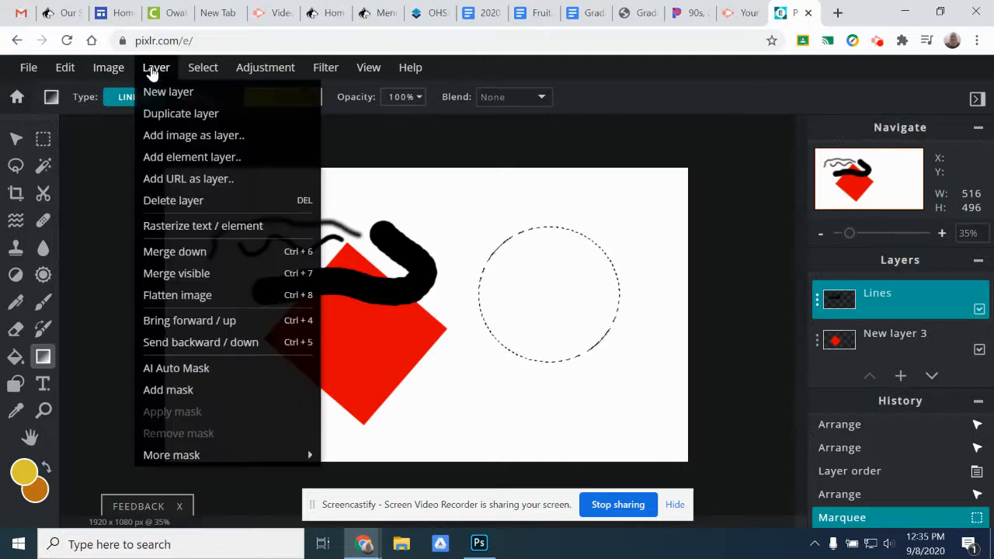
pyautogui.click(171, 91)
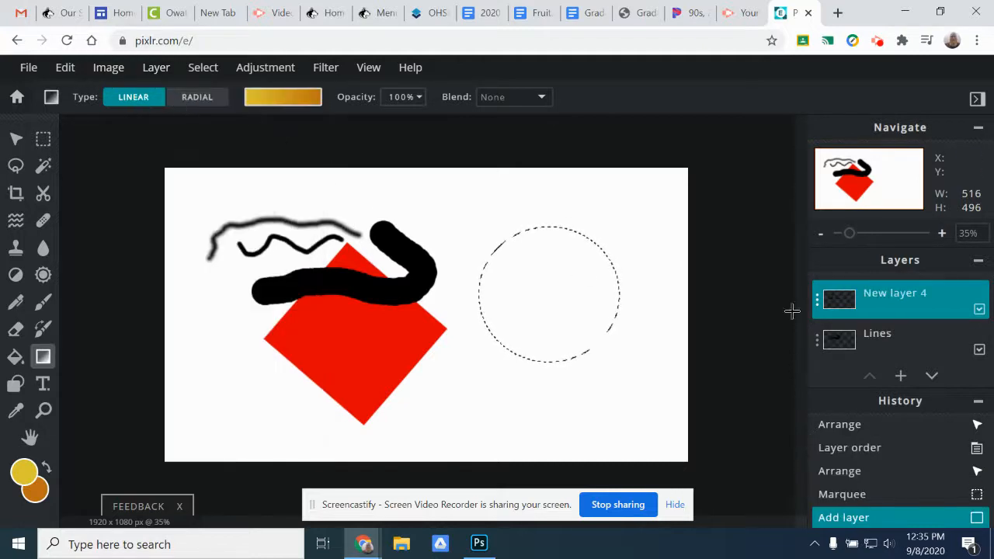
# Rename the new layer as Orange and keep it as the active layer
pyautogui.click(893, 294)
pyautogui.click(713, 261)
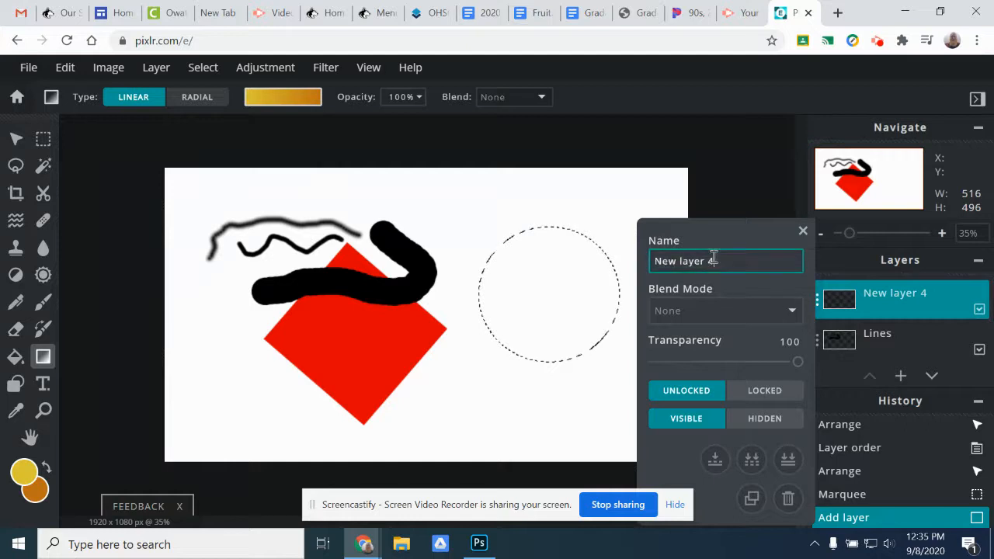
pyautogui.moveTo(727, 261); pyautogui.dragTo(561, 264)
pyautogui.write('Orange')
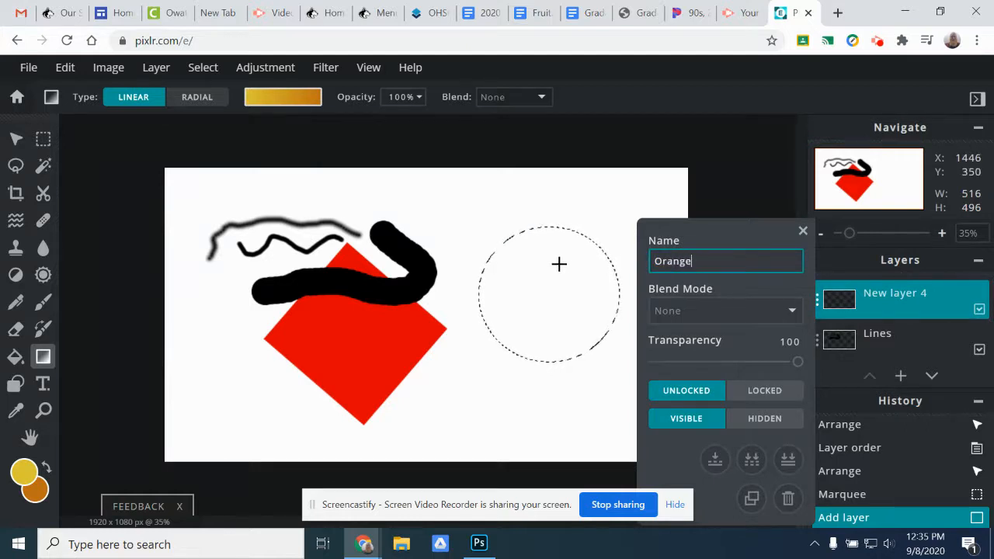
pyautogui.press('Return')
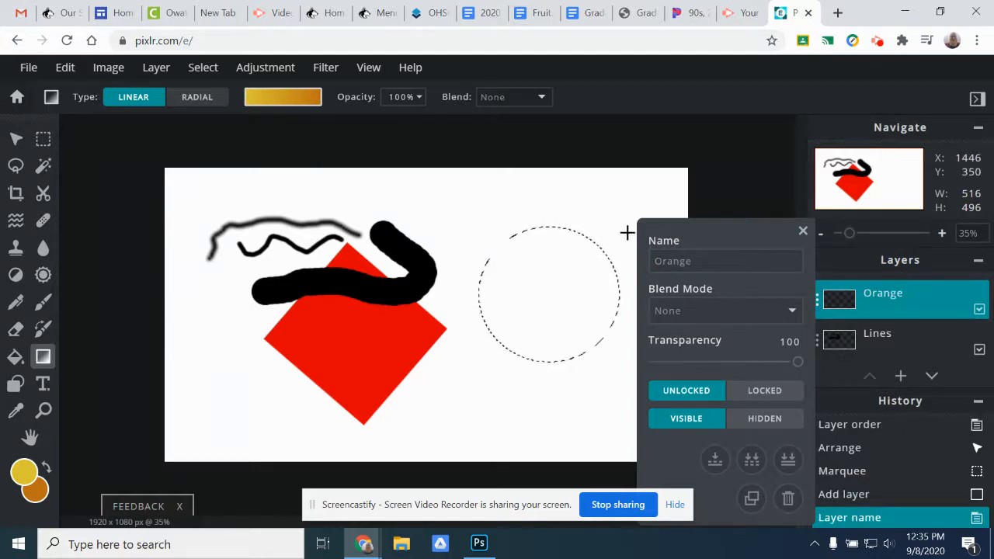
pyautogui.click(907, 334)
pyautogui.click(915, 306)
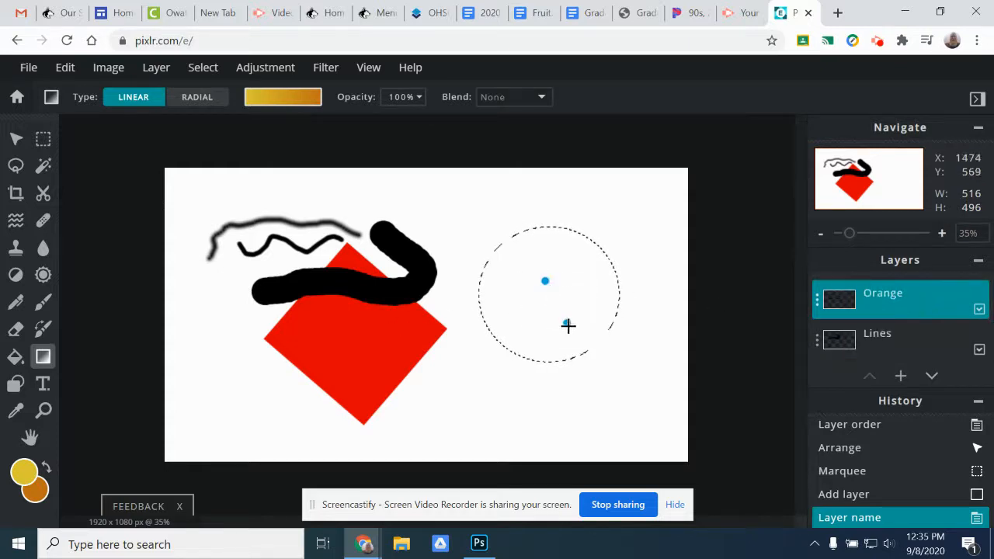
# Fill the circular selection with a linear yellow-to-orange gradient and cover it with a radial one that is yellow in the middle
pyautogui.moveTo(582, 353)
pyautogui.mouseDown()
pyautogui.moveTo(561, 333)
pyautogui.moveTo(589, 355)
pyautogui.mouseUp()
pyautogui.click(197, 98)
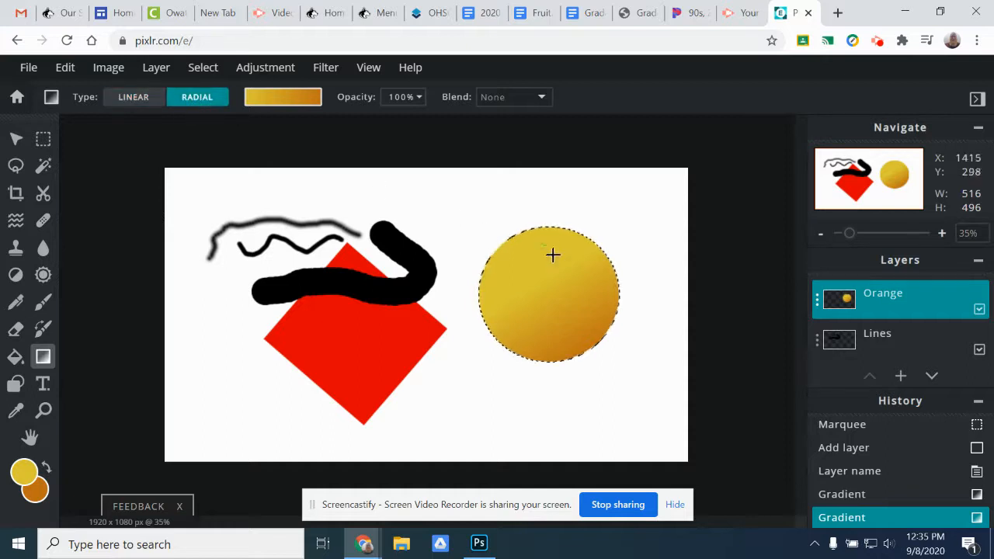
pyautogui.moveTo(542, 292); pyautogui.dragTo(516, 330)
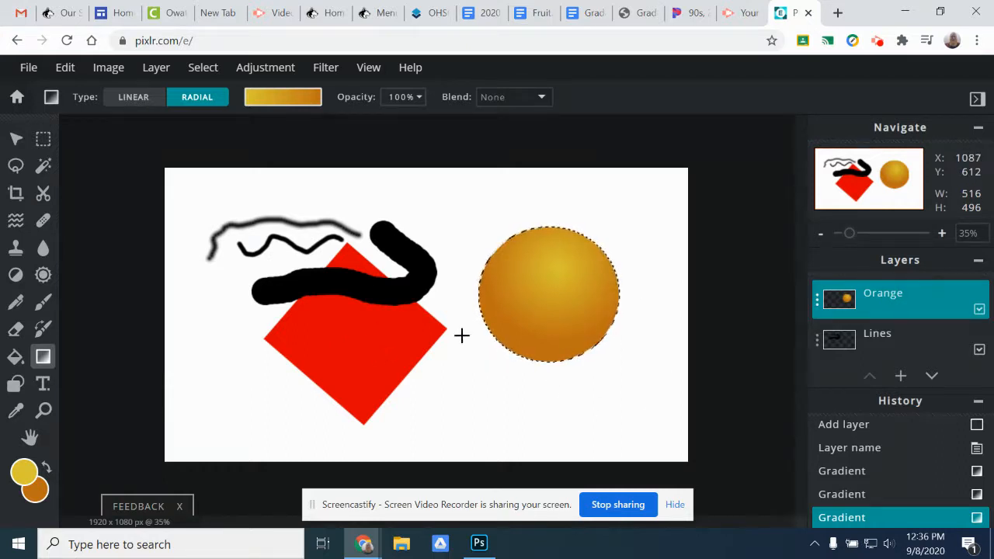
pyautogui.click(29, 68)
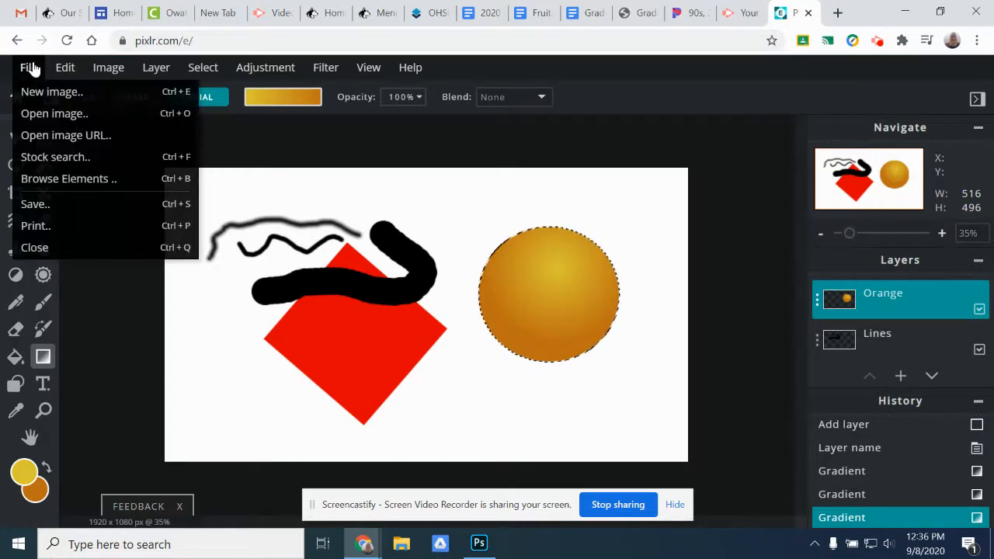
pyautogui.rightClick(60, 207)
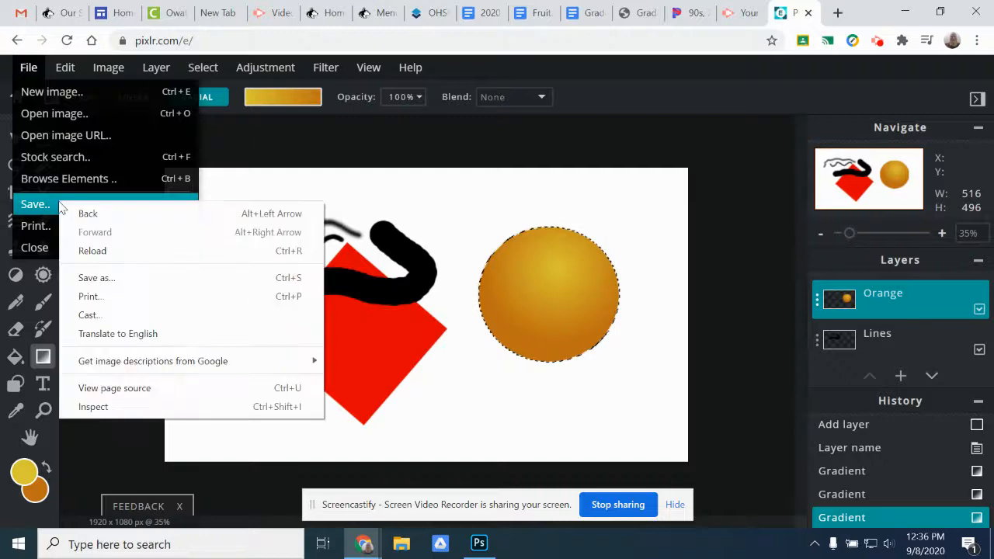
pyautogui.click(121, 281)
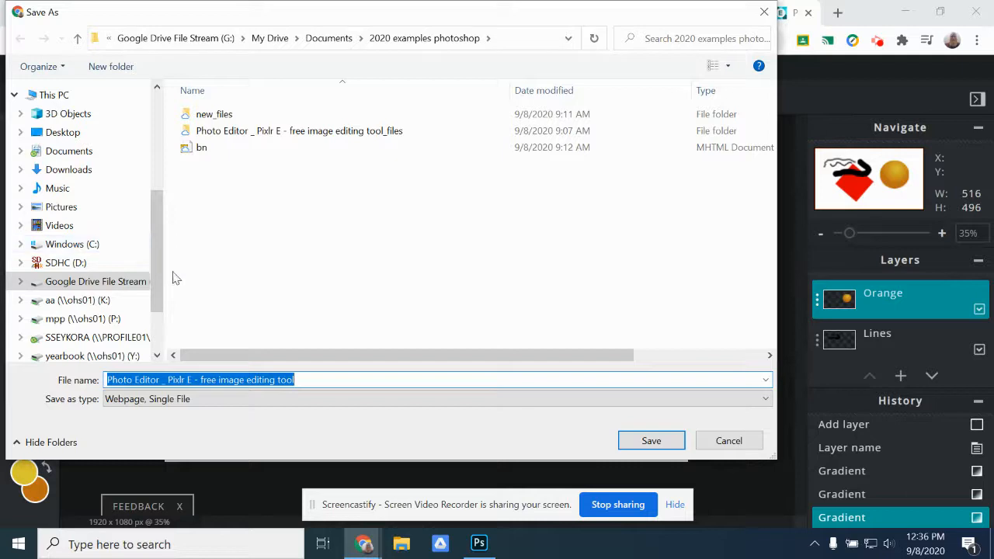
pyautogui.moveTo(156, 269); pyautogui.dragTo(158, 141)
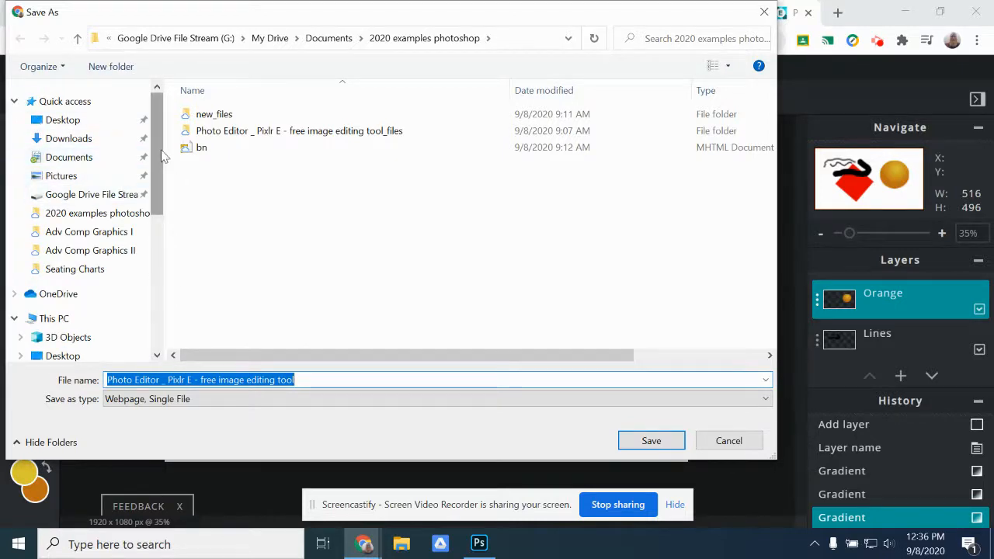
pyautogui.moveTo(159, 153); pyautogui.dragTo(163, 202)
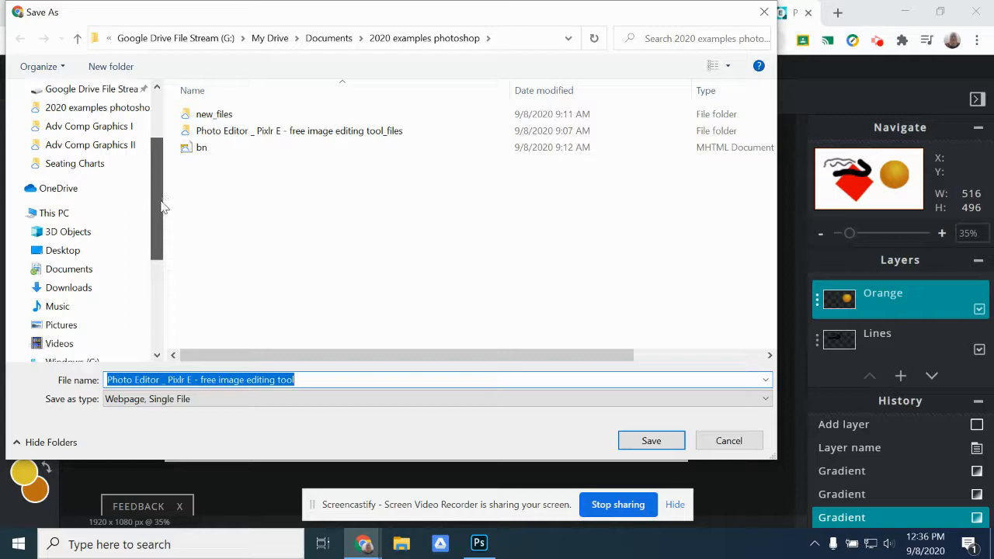
pyautogui.scroll(1, 69, 217)
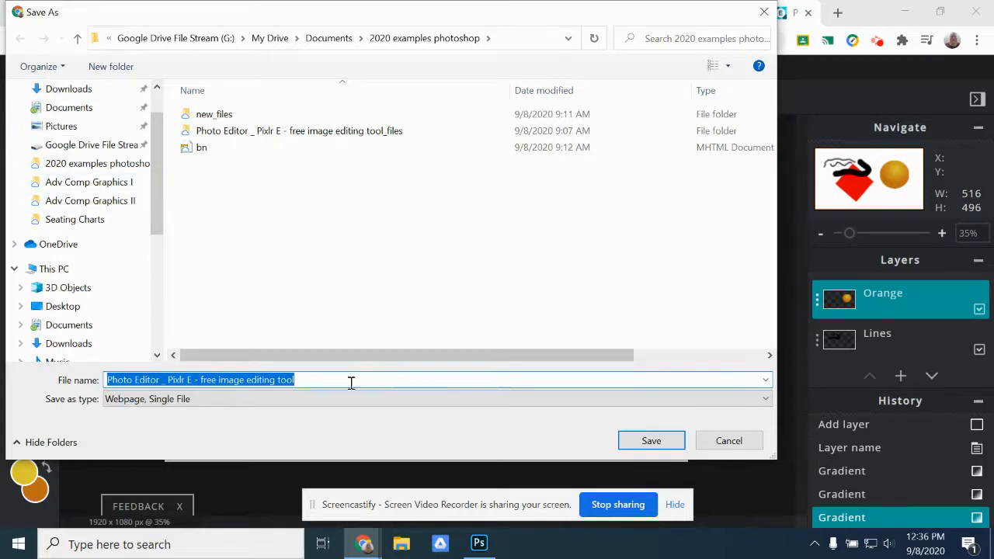
pyautogui.click(702, 406)
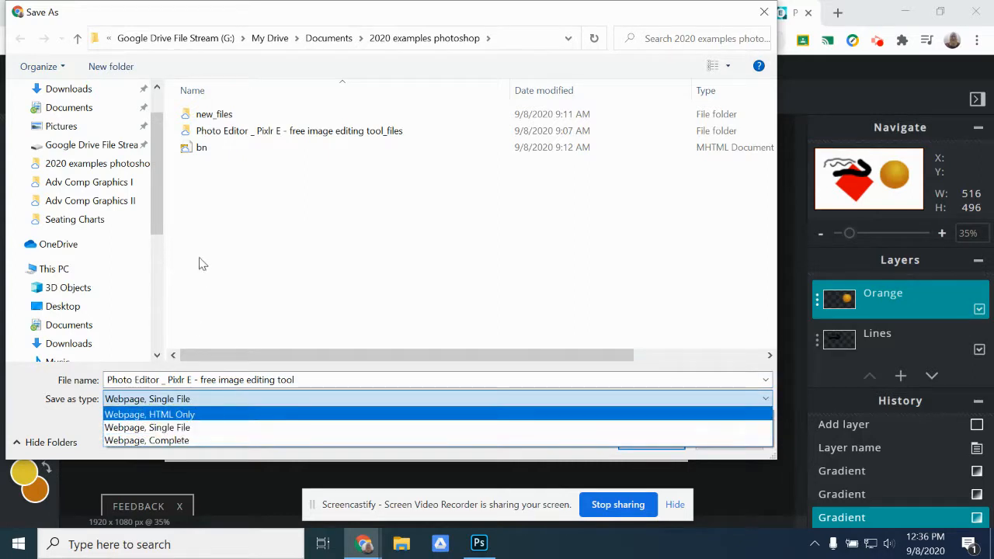
pyautogui.click(565, 457)
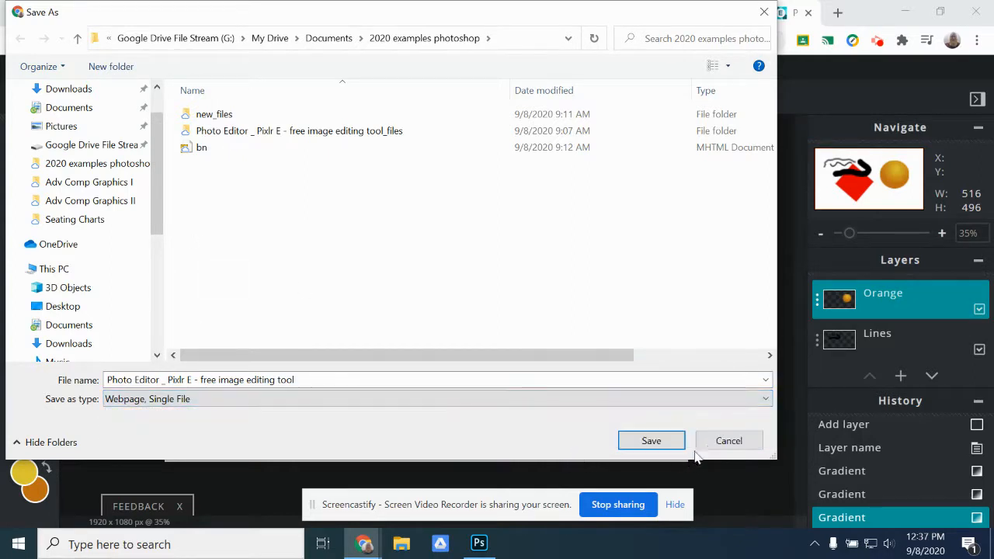
pyautogui.click(725, 440)
# Try the PXD, PNG and WEBP file types in the image's save options, and download the image as a high-quality JPG
pyautogui.click(26, 67)
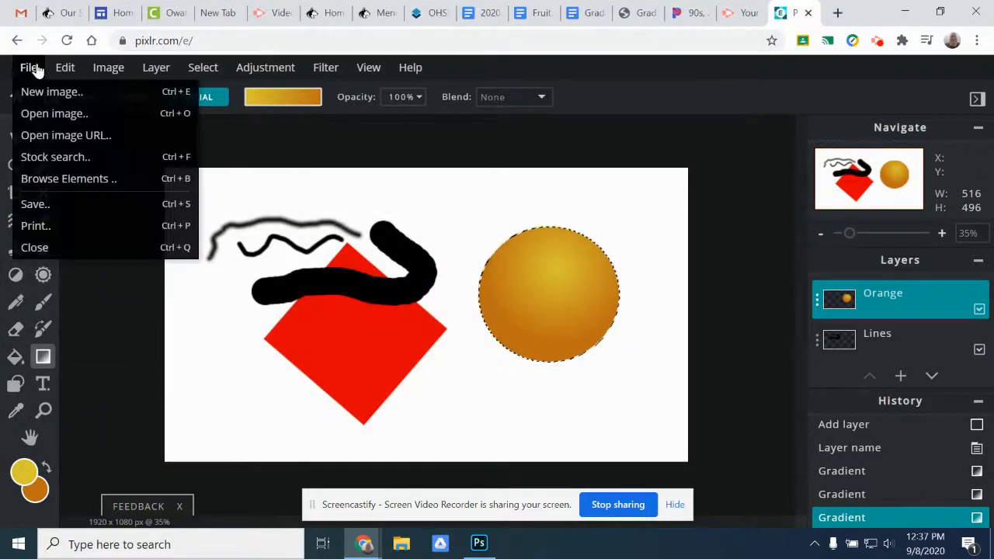
pyautogui.click(23, 68)
pyautogui.click(27, 67)
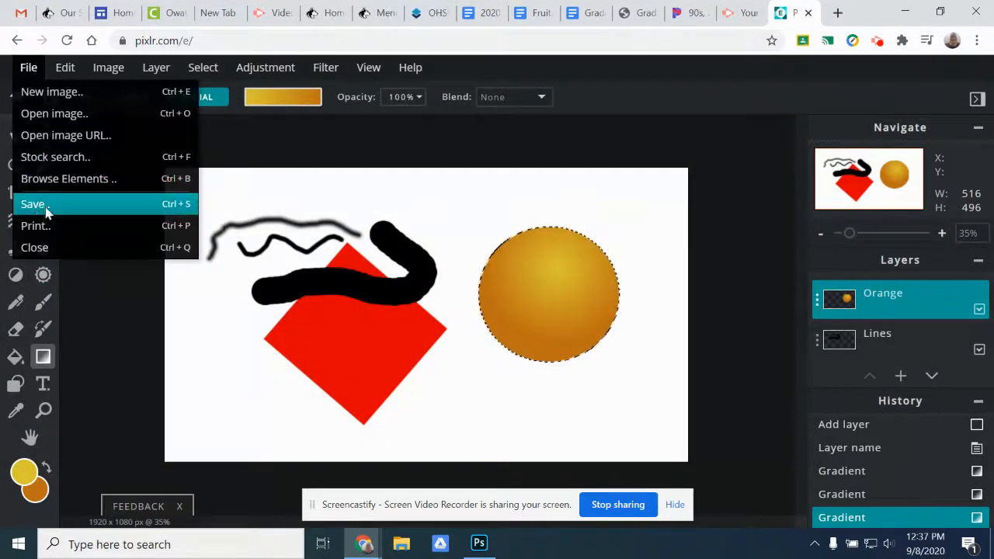
pyautogui.click(33, 204)
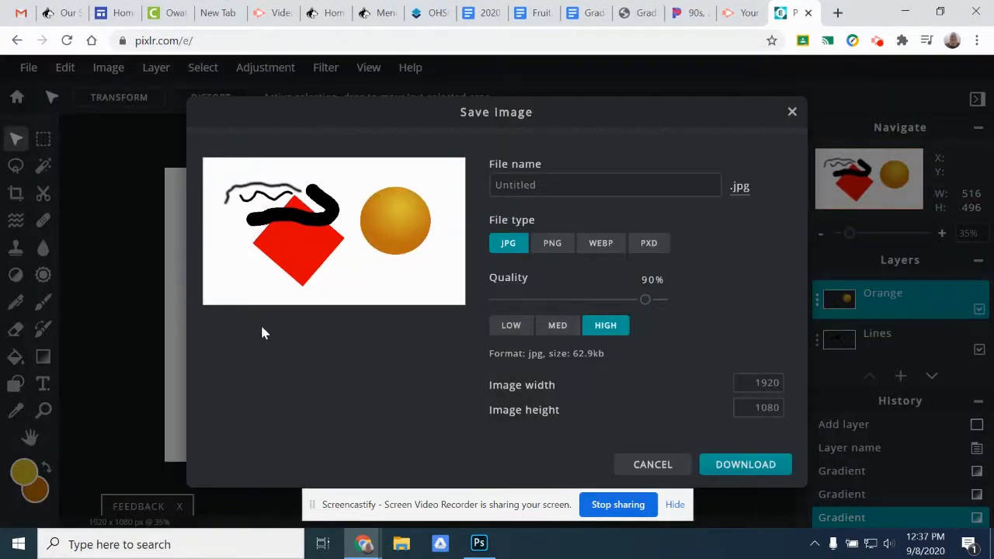
pyautogui.click(649, 243)
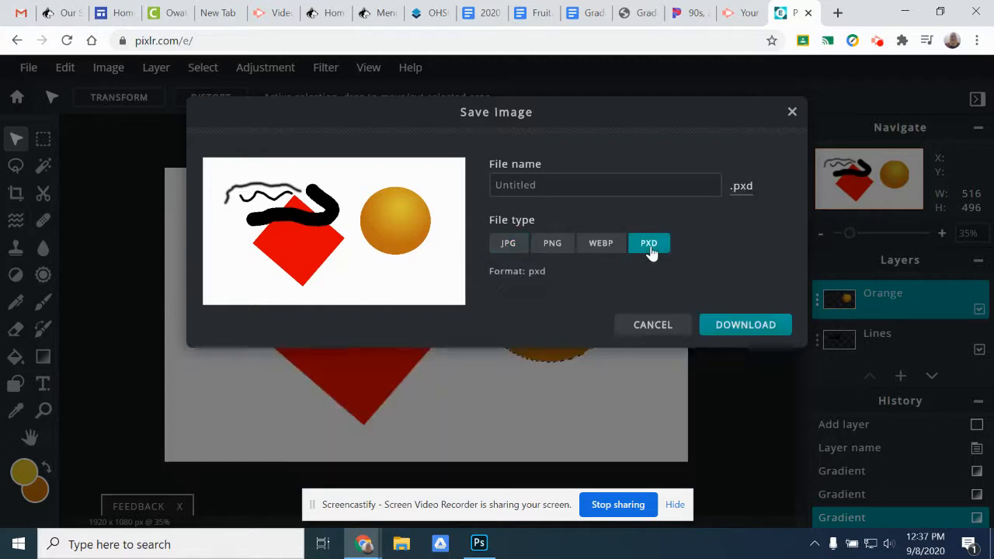
pyautogui.click(509, 249)
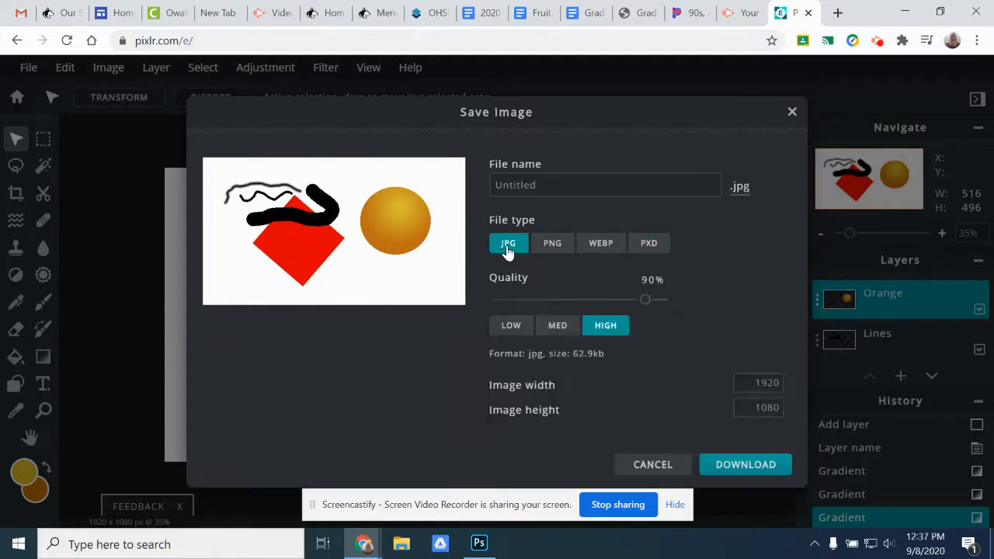
pyautogui.click(561, 247)
pyautogui.click(616, 253)
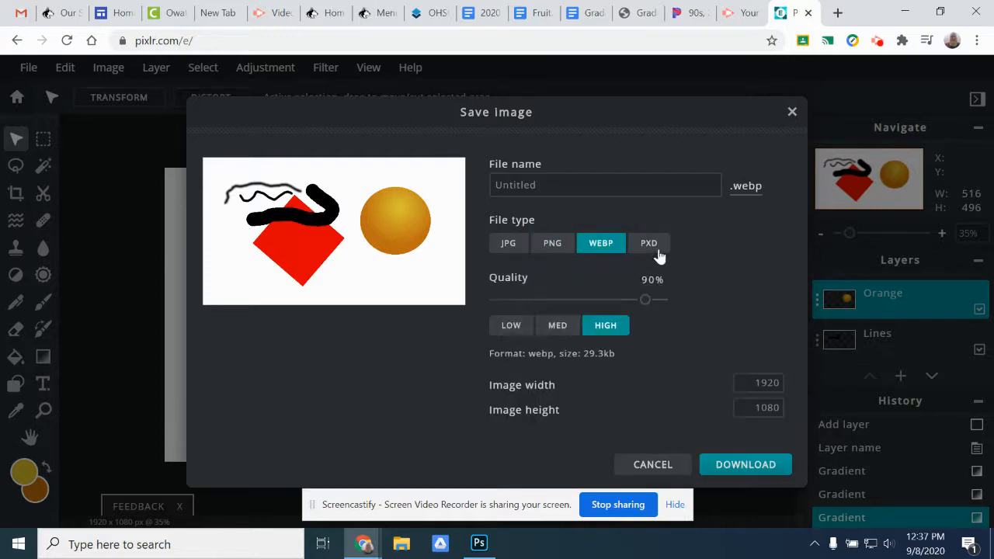
pyautogui.click(657, 256)
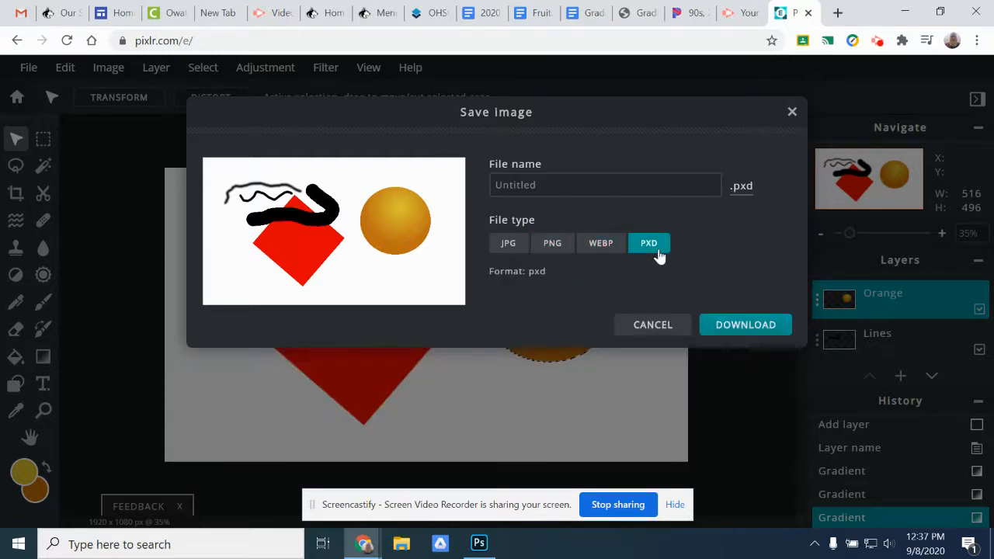
pyautogui.click(512, 253)
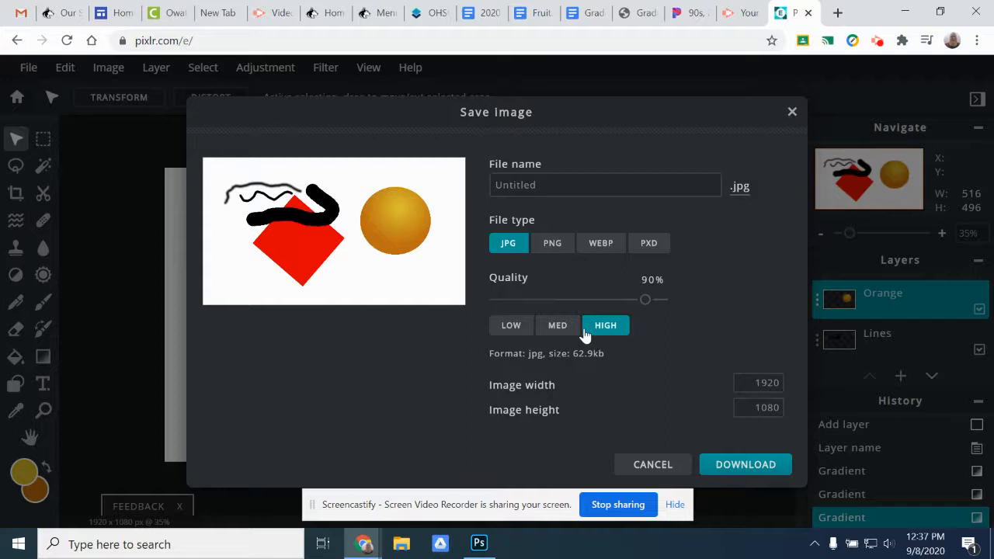
pyautogui.click(745, 464)
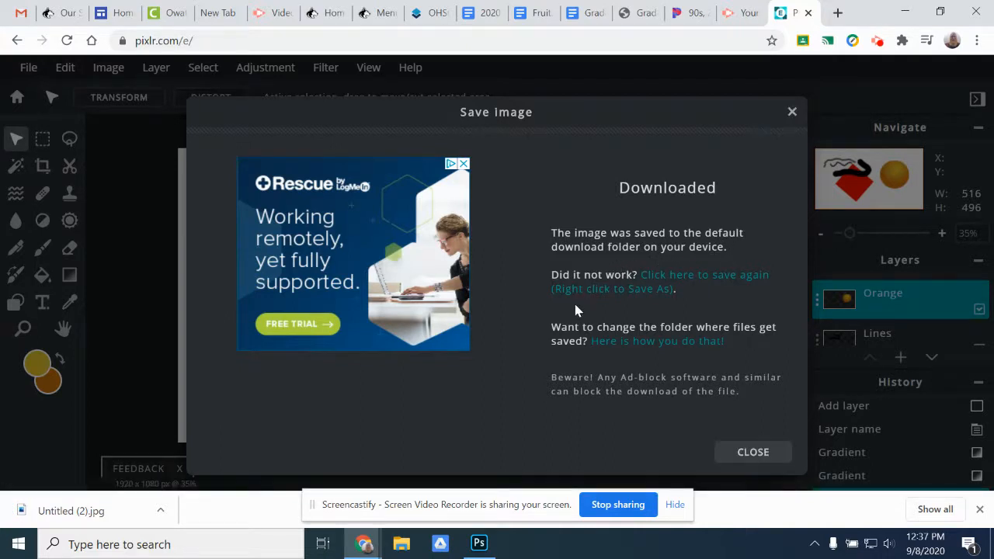
# Switch to File Explorer and copy the downloaded Untitled (2) JPG from the Downloads folder
pyautogui.click(402, 545)
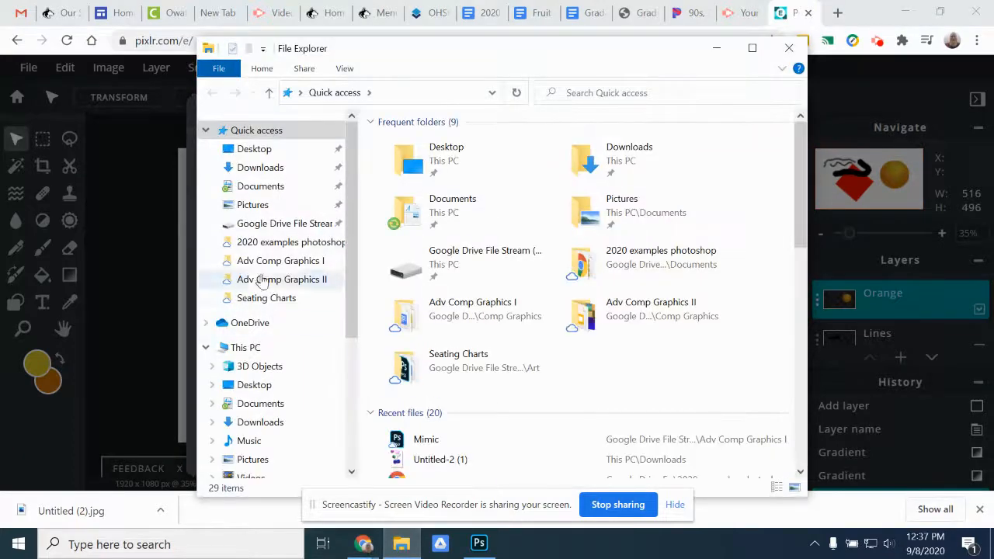
pyautogui.click(262, 168)
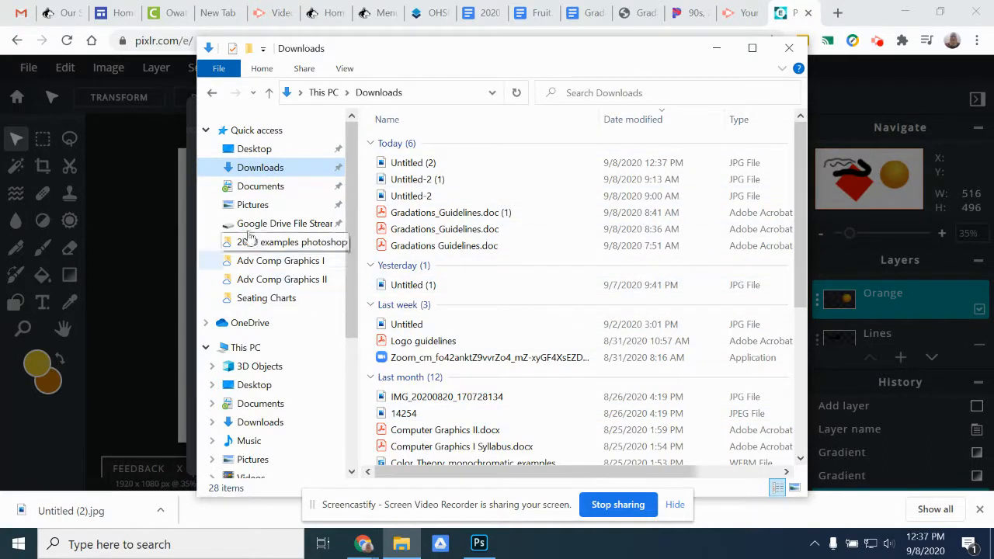
pyautogui.moveTo(434, 49); pyautogui.dragTo(527, 40)
pyautogui.moveTo(520, 159)
pyautogui.mouseDown()
pyautogui.moveTo(509, 214)
pyautogui.moveTo(500, 177)
pyautogui.moveTo(501, 247)
pyautogui.moveTo(497, 226)
pyautogui.moveTo(531, 148)
pyautogui.moveTo(553, 135)
pyautogui.moveTo(534, 159)
pyautogui.moveTo(516, 221)
pyautogui.moveTo(177, 233)
pyautogui.moveTo(524, 183)
pyautogui.moveTo(512, 154)
pyautogui.mouseUp()
pyautogui.rightClick(512, 155)
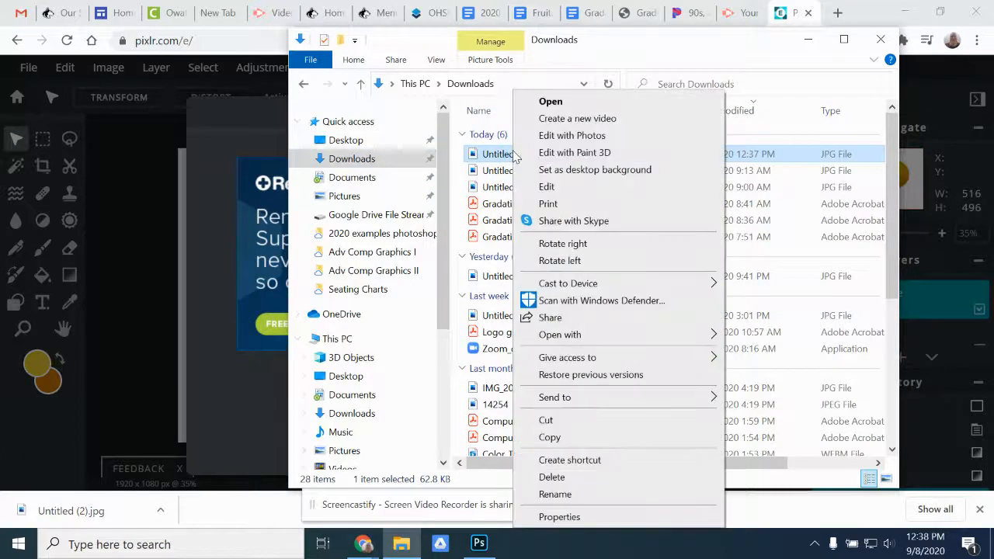
pyautogui.click(578, 441)
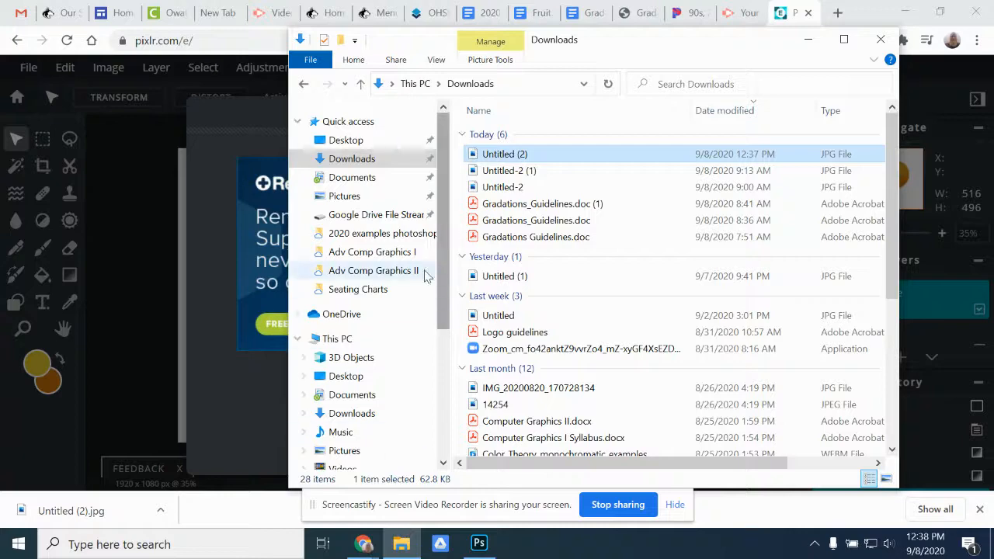
# Paste the copied image into the 2020 examples photoshop folder under Documents in My Drive on Google Drive File Stream
pyautogui.click(376, 215)
pyautogui.click(509, 138)
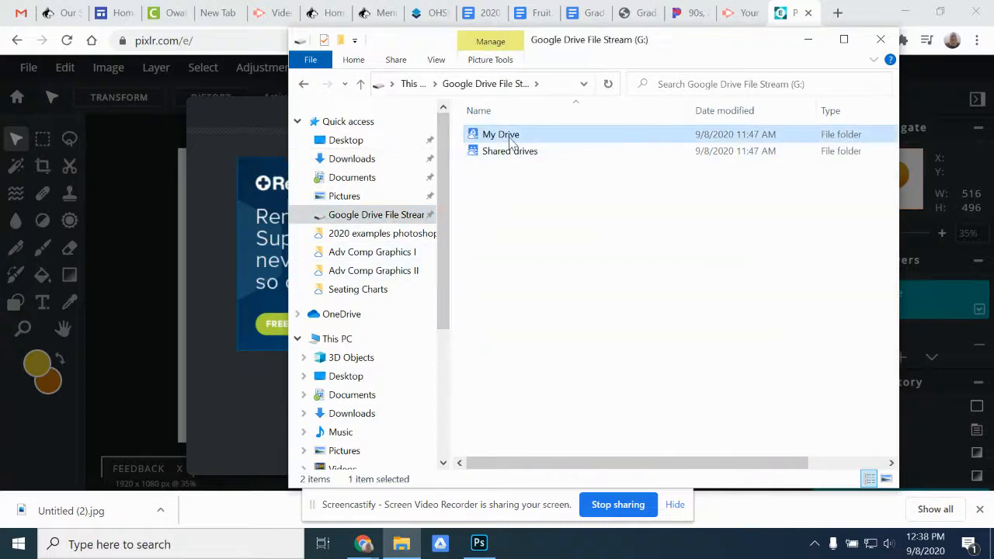
pyautogui.doubleClick(510, 140)
pyautogui.doubleClick(661, 157)
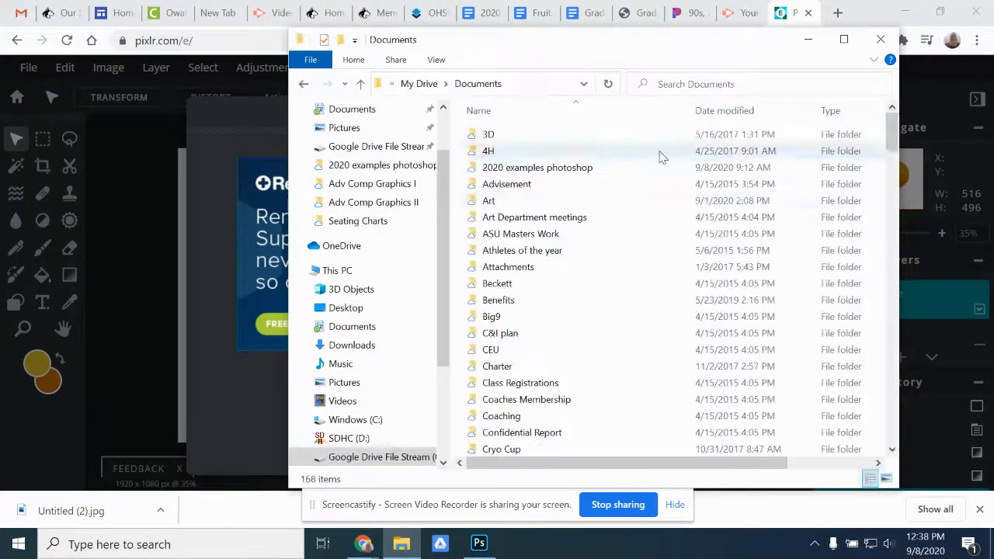
pyautogui.doubleClick(528, 168)
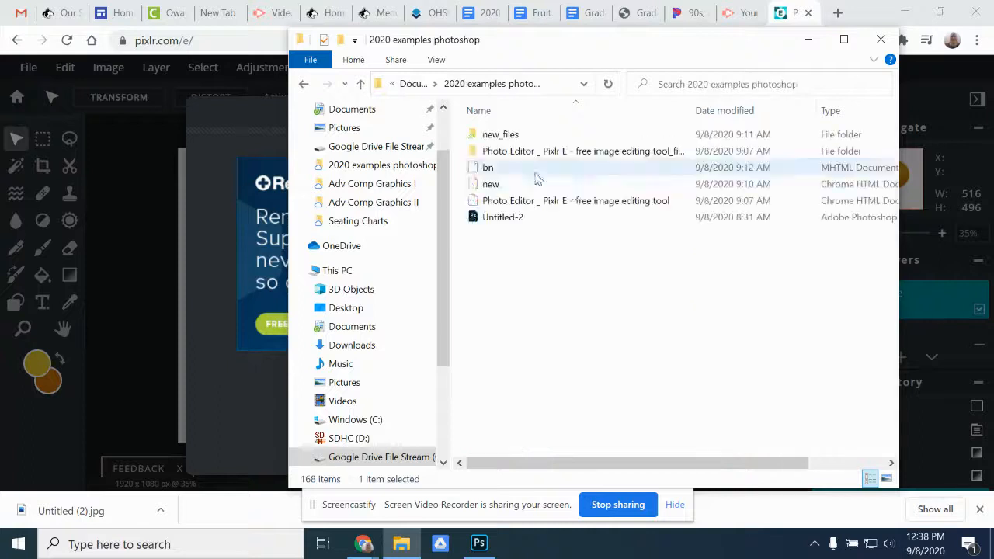
pyautogui.rightClick(526, 263)
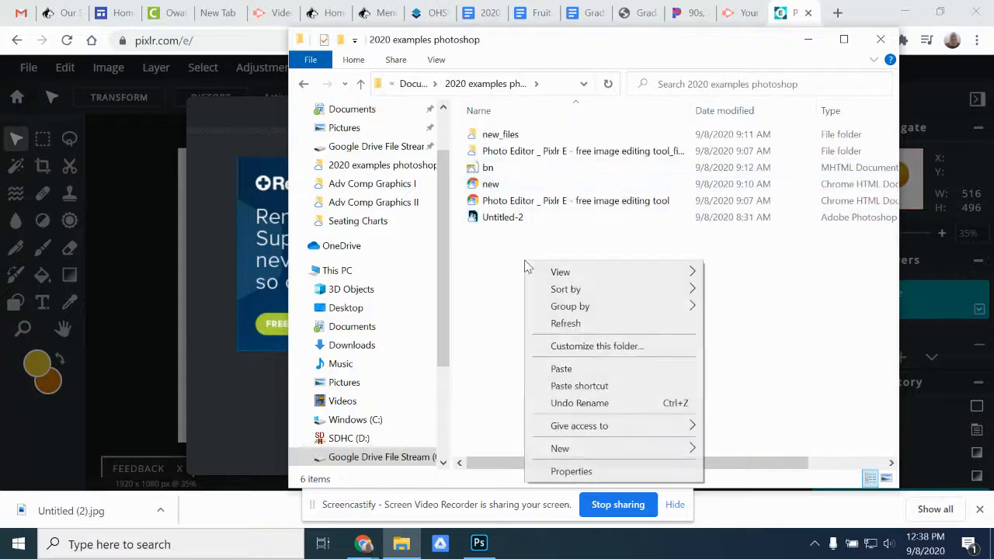
pyautogui.click(560, 369)
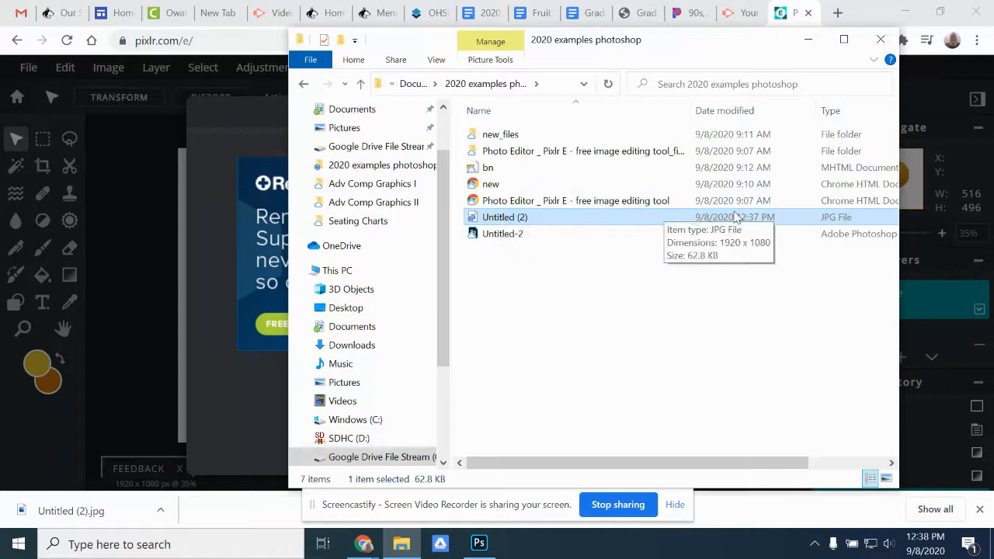
# Open the pasted Untitled (2) image's name for editing, leave the name field, and close the File Explorer window
pyautogui.click(504, 217)
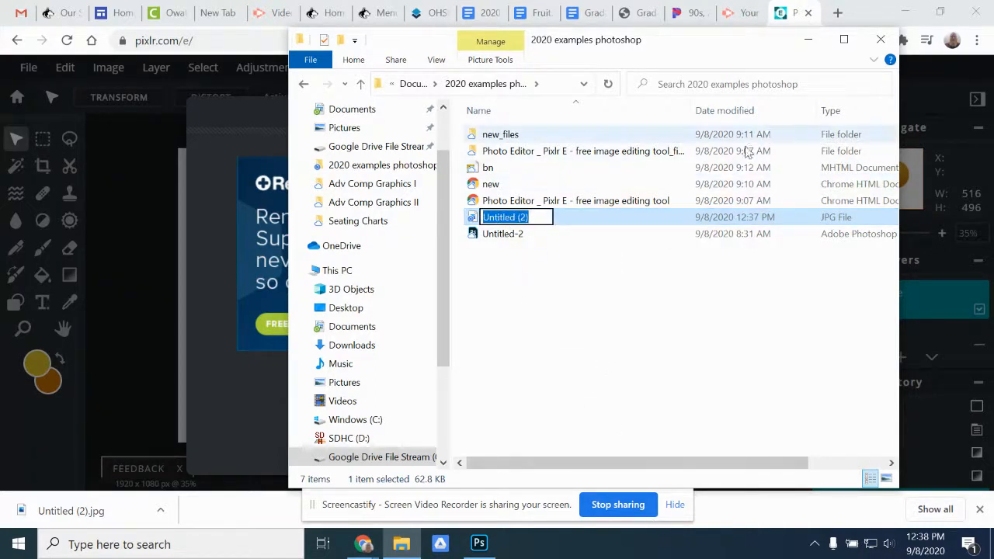
pyautogui.click(589, 289)
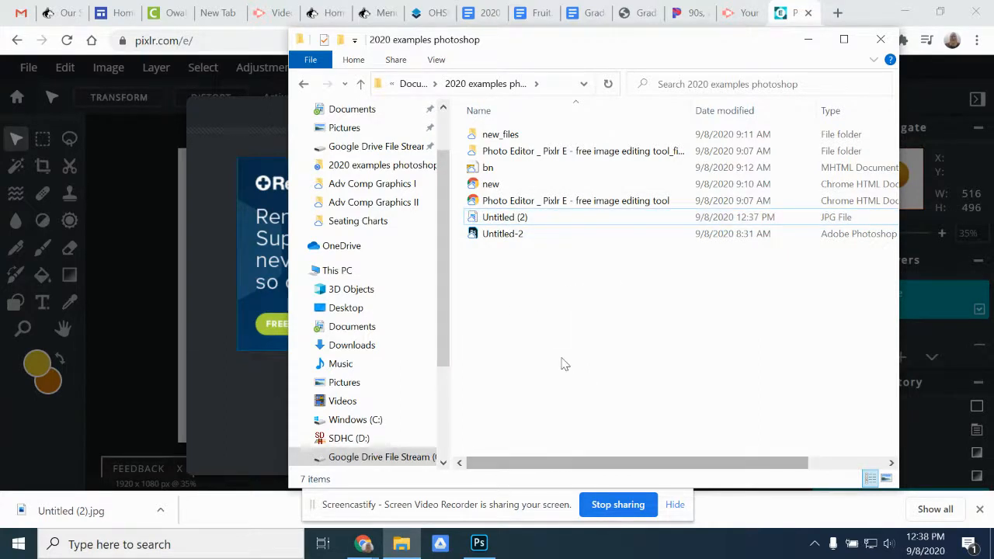
pyautogui.click(880, 39)
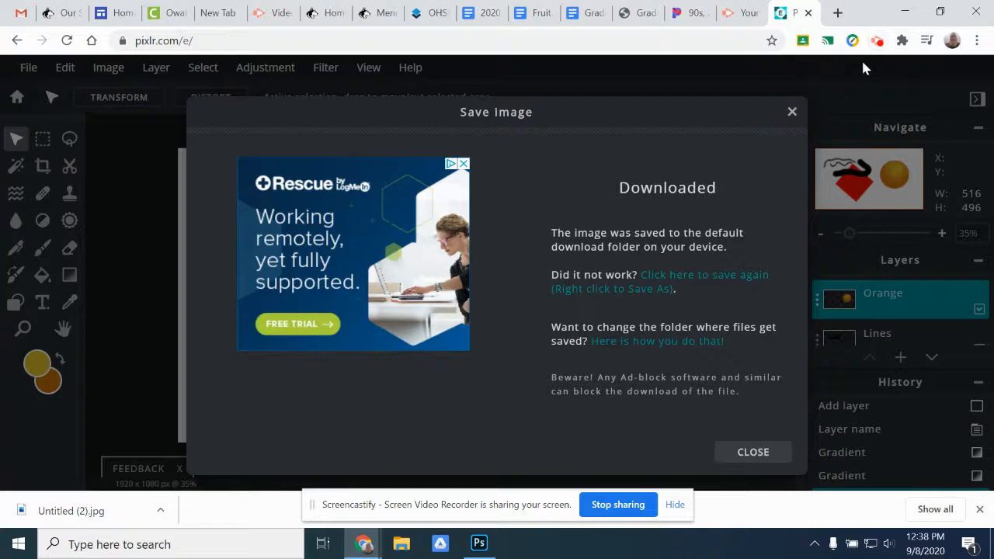